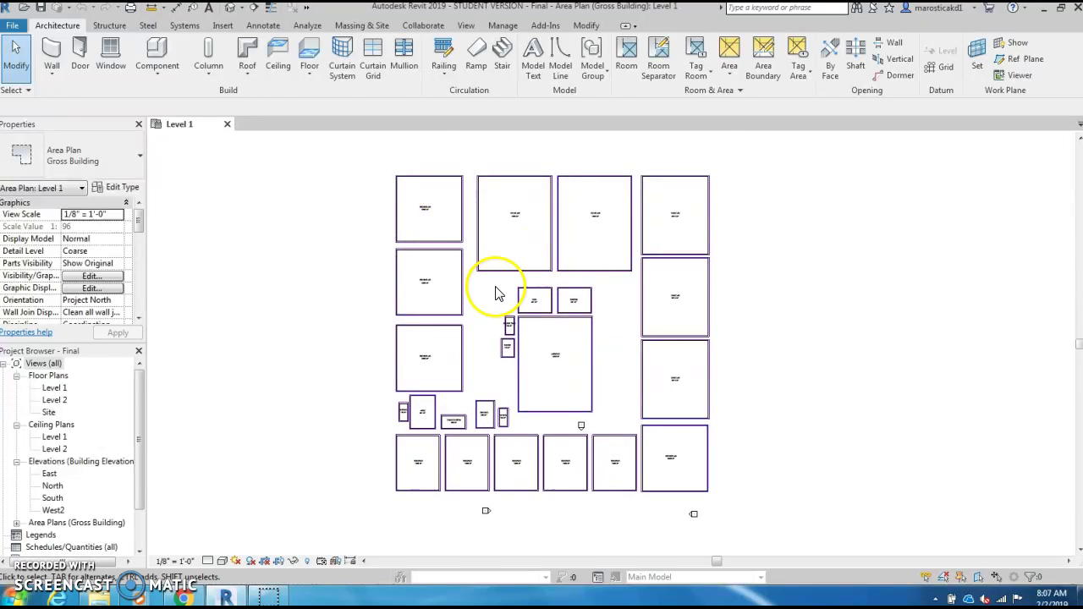
Examine the Level 1 area plan, including the room layout and the name and area tag of the Maker Lab.
scroll(496, 291, up, 2)
scroll(496, 292, down, 1)
scroll(496, 292, down, 1)
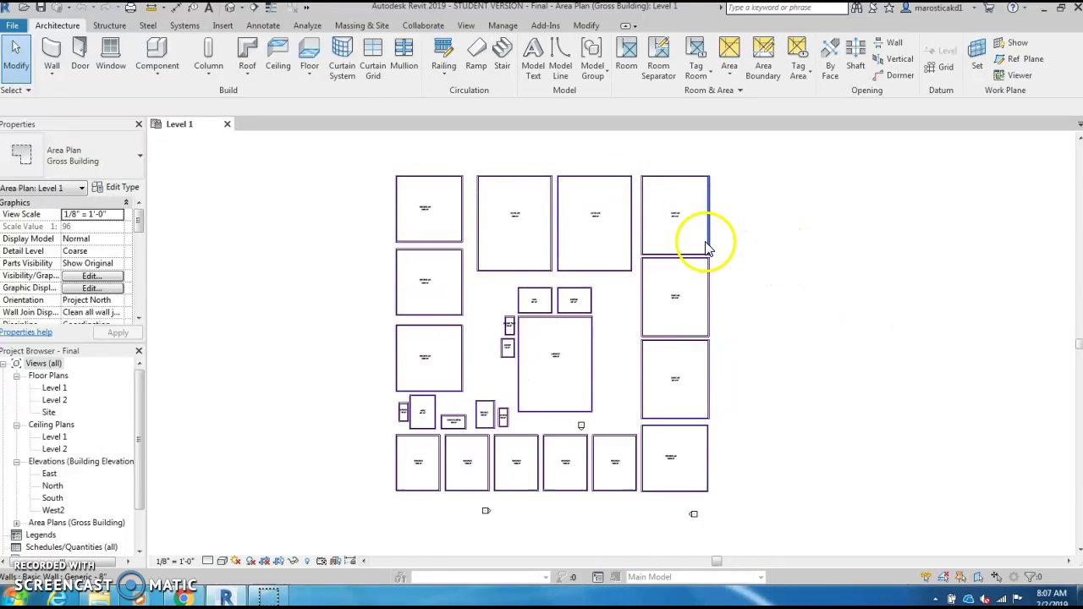
scroll(592, 235, up, 3)
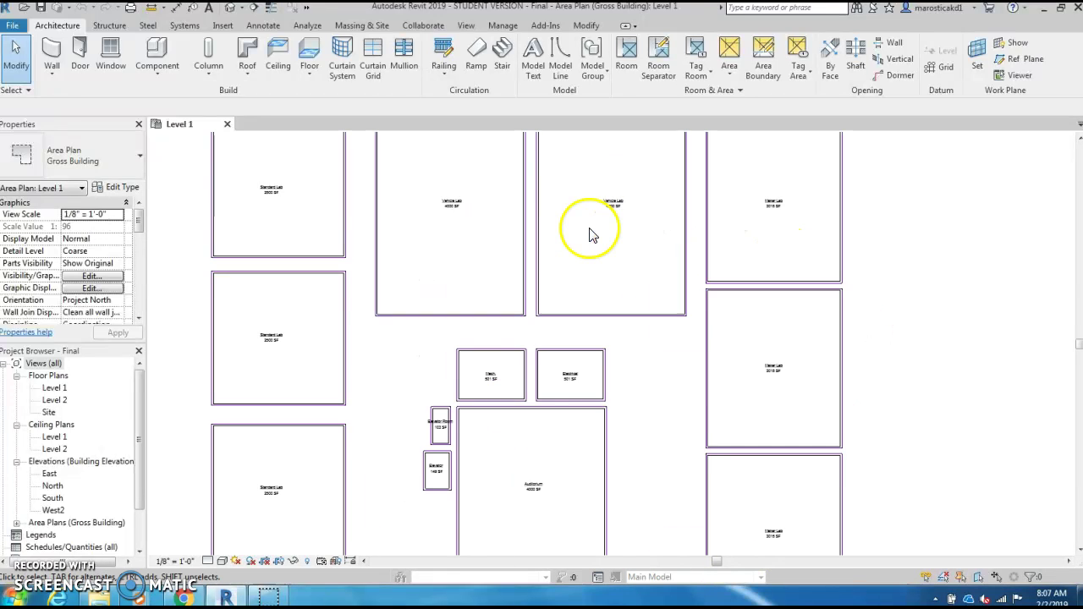
scroll(592, 236, down, 3)
middle_drag(621, 358, 620, 330)
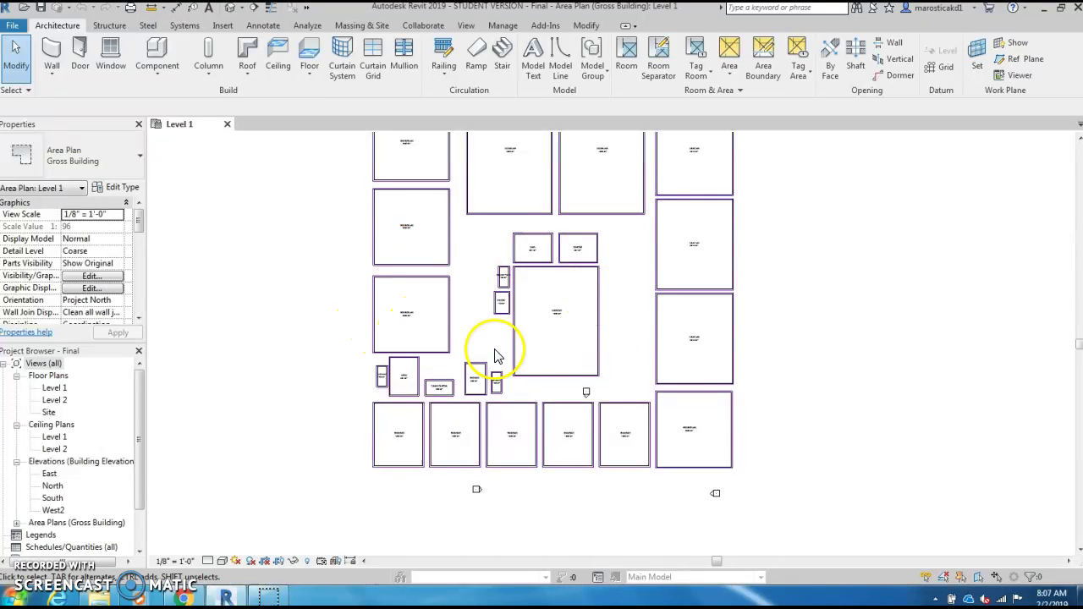
scroll(702, 181, up, 5)
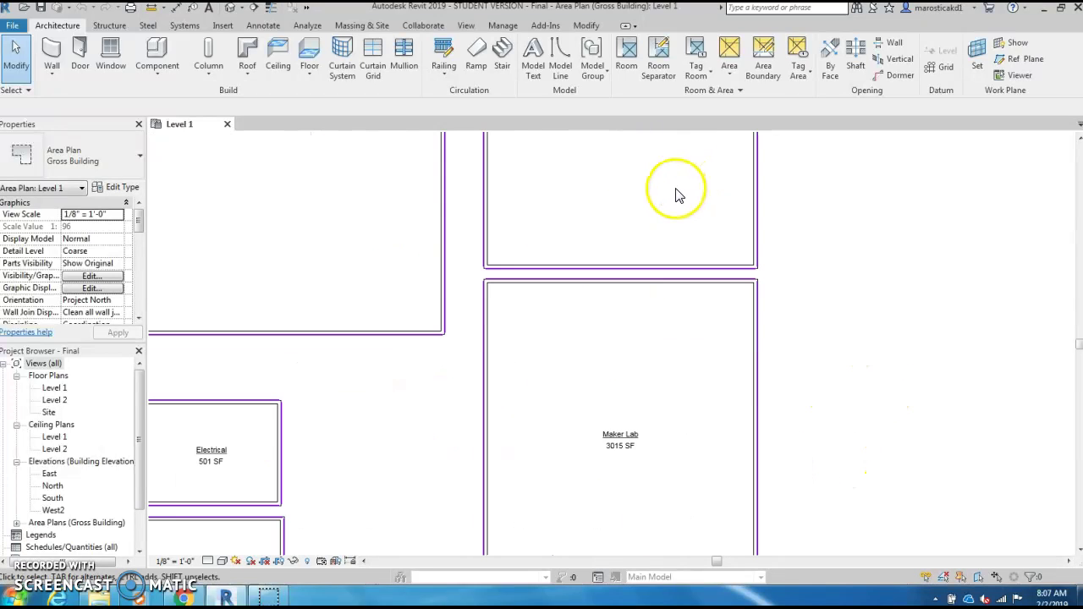
scroll(592, 364, up, 2)
scroll(559, 302, down, 2)
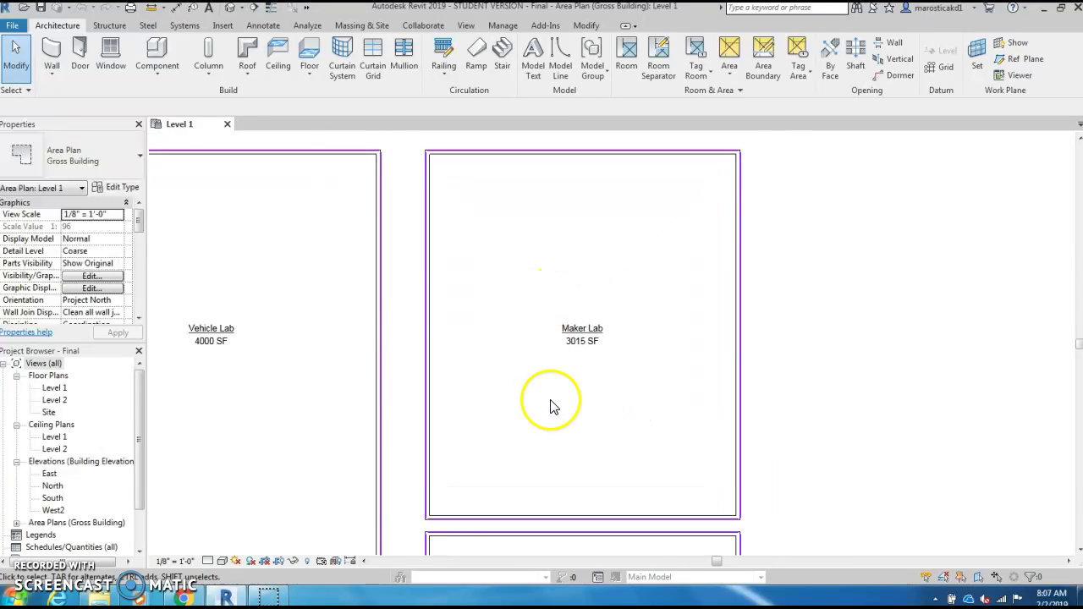
scroll(593, 335, up, 2)
scroll(560, 343, up, 2)
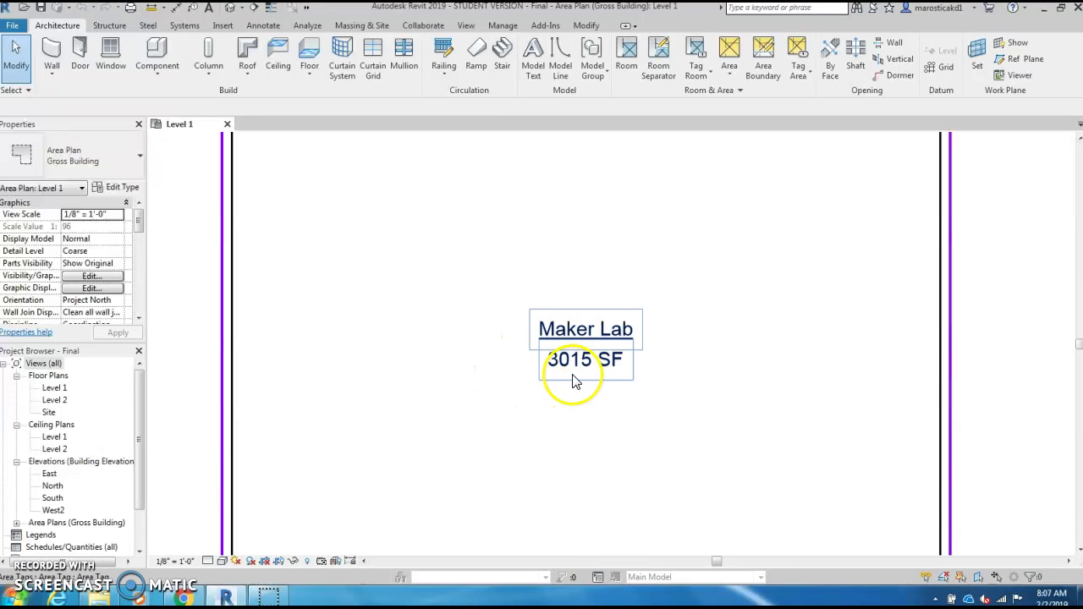
scroll(561, 362, down, 3)
click(511, 330)
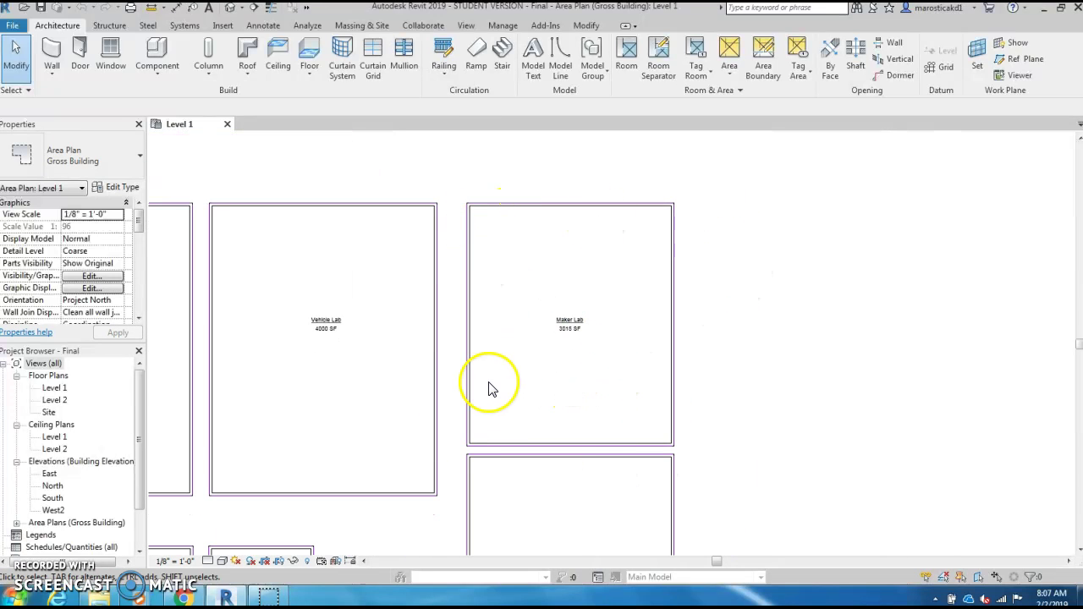
scroll(466, 385, down, 2)
middle_drag(601, 337, 787, 278)
scroll(559, 449, up, 1)
scroll(574, 464, up, 2)
scroll(575, 464, down, 5)
middle_drag(580, 462, 603, 338)
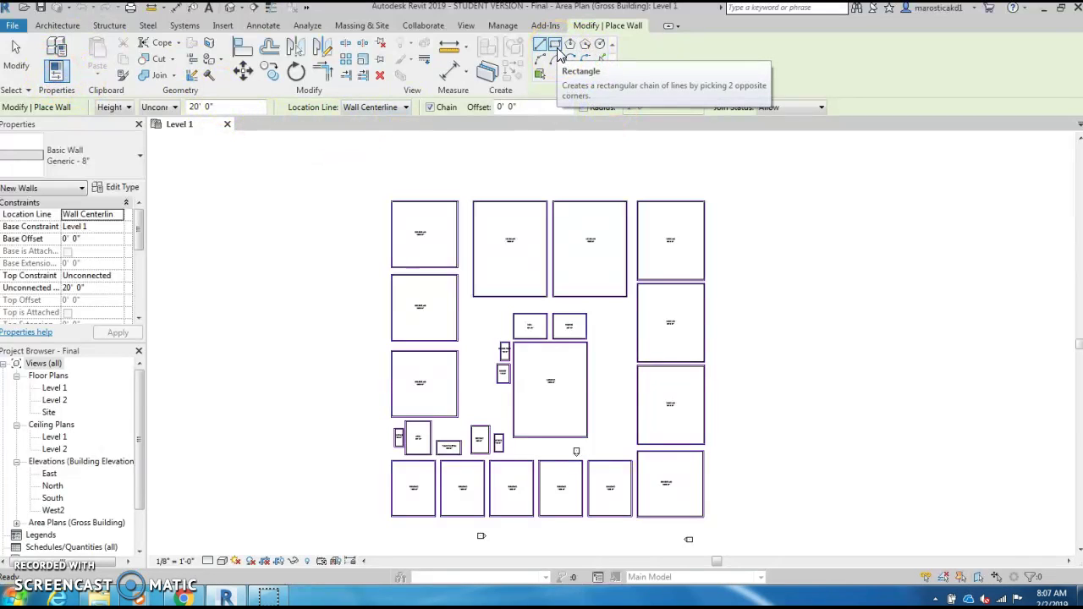
Draw a 50' by 48' rectangle of Generic - 8" walls in the empty space beside the Maker Labs.
click(557, 48)
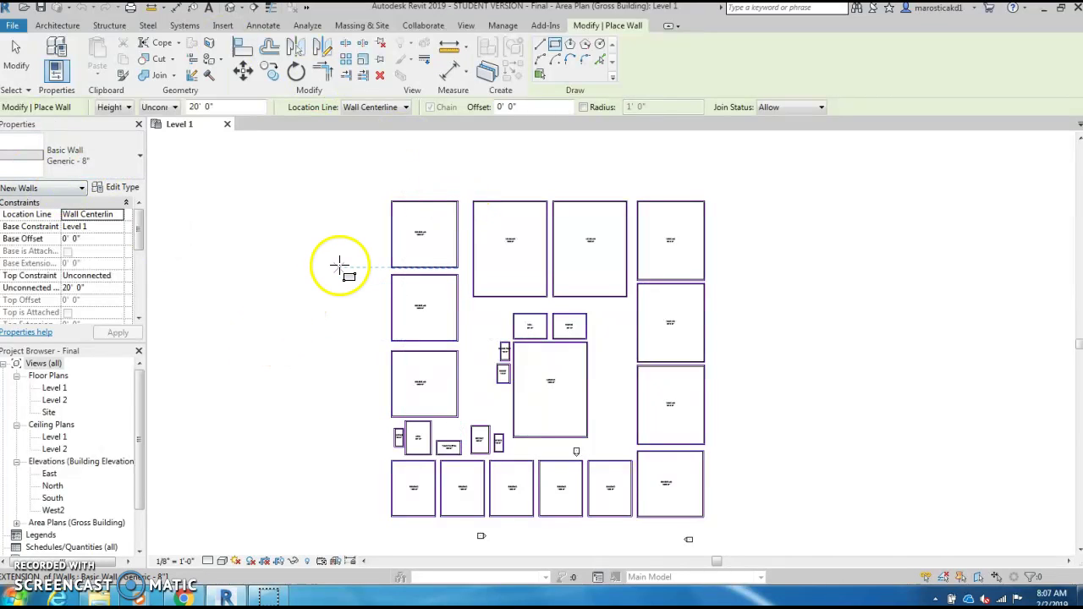
scroll(773, 275, up, 3)
scroll(716, 293, down, 2)
scroll(528, 294, up, 5)
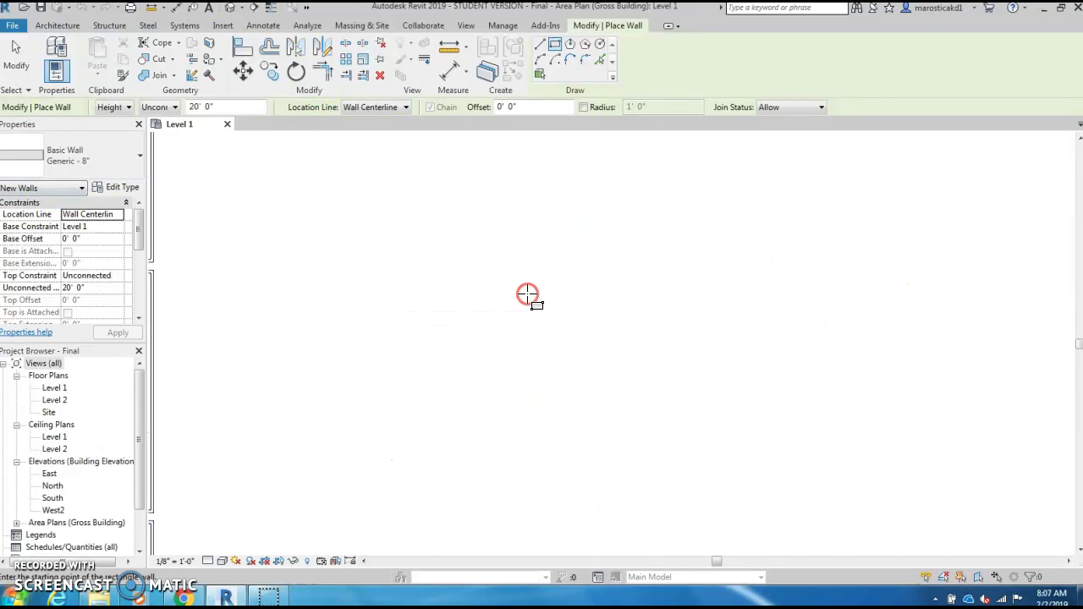
click(440, 360)
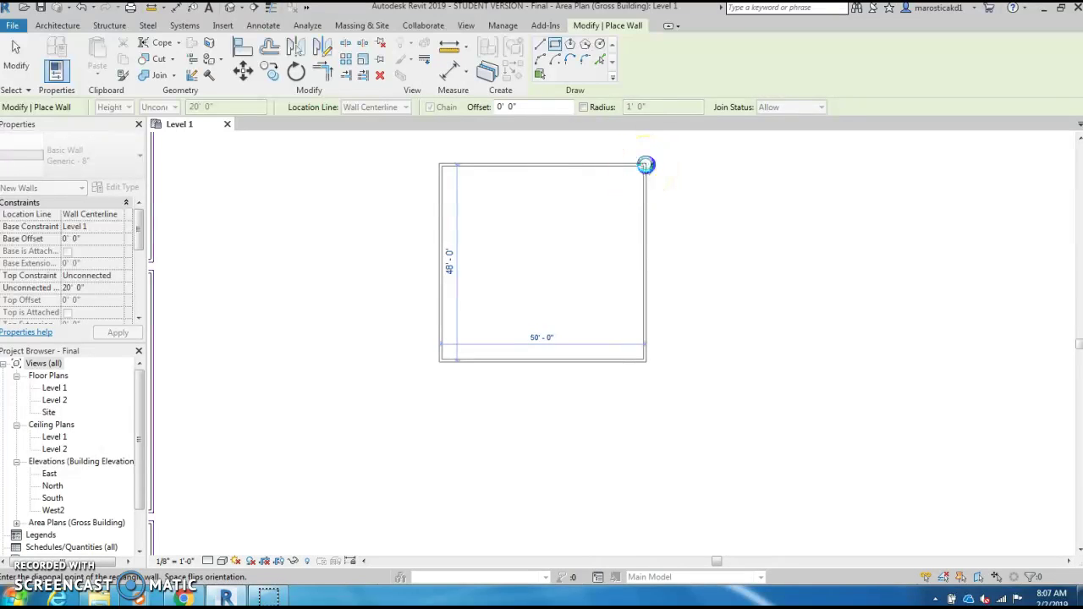
click(646, 164)
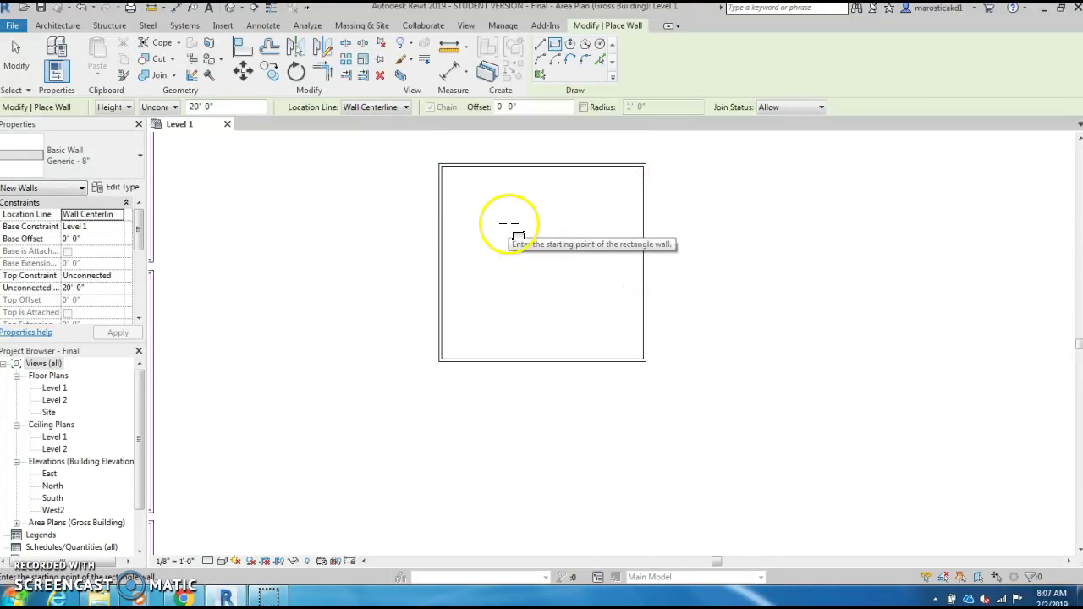
click(53, 26)
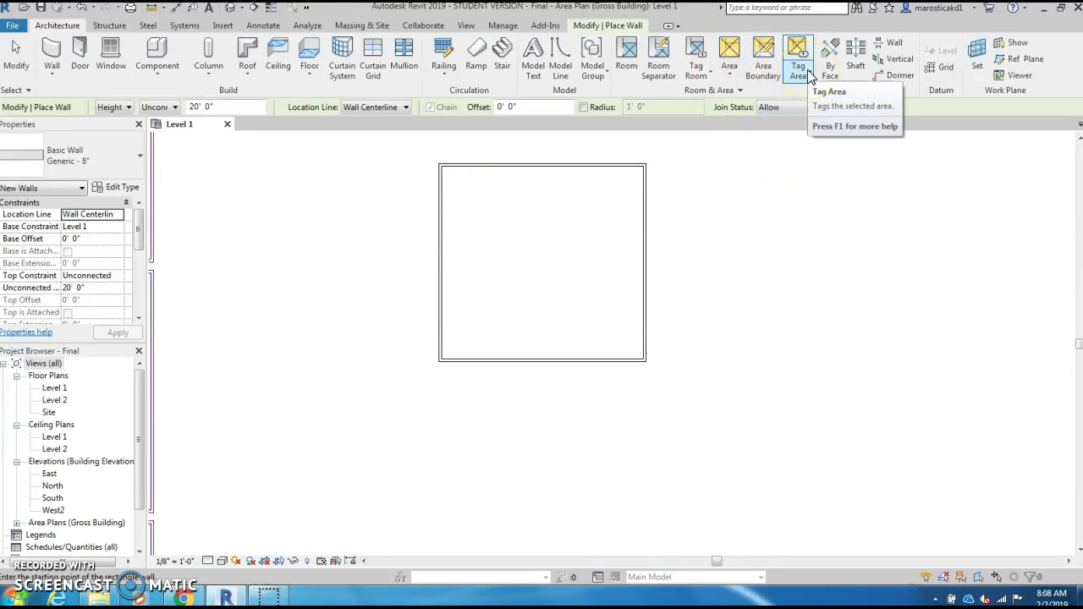
scroll(656, 216, up, 1)
scroll(677, 254, down, 2)
scroll(707, 355, up, 3)
scroll(707, 355, down, 2)
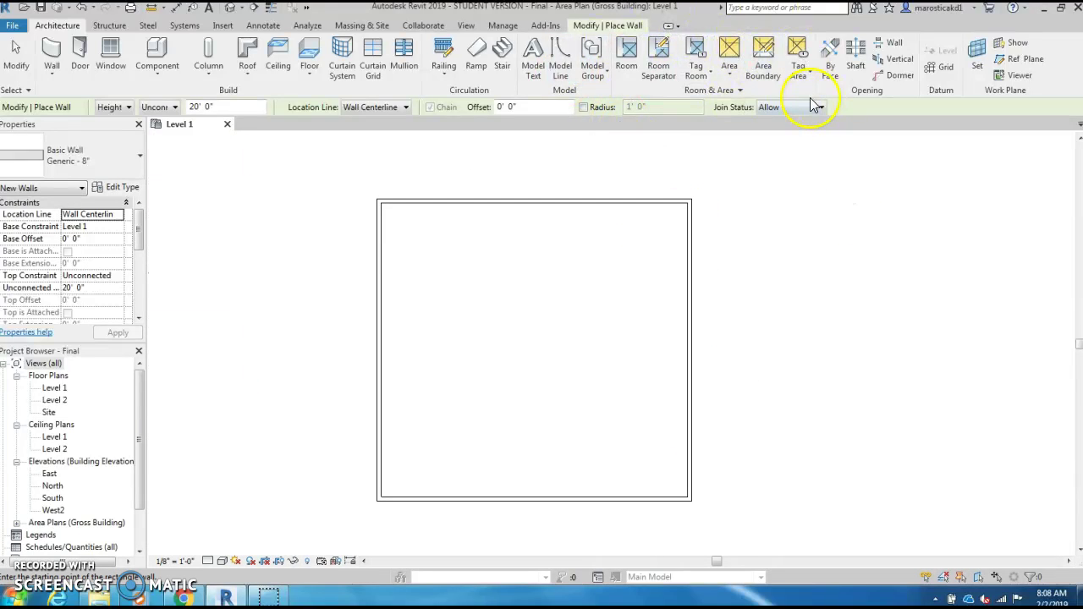
scroll(708, 266, down, 4)
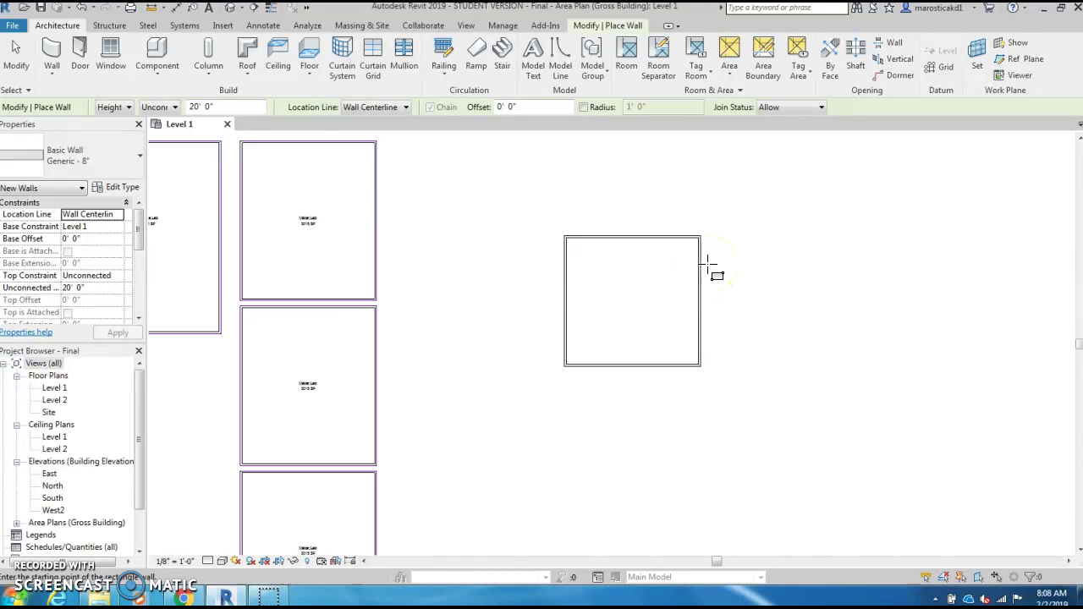
scroll(829, 234, up, 5)
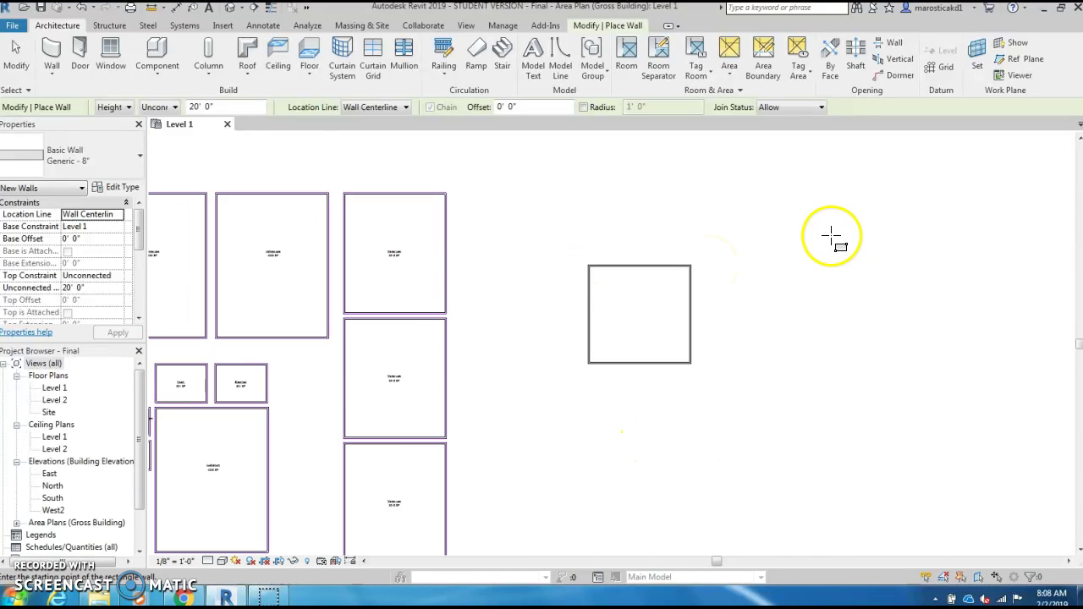
middle_drag(757, 386, 723, 367)
scroll(762, 347, up, 3)
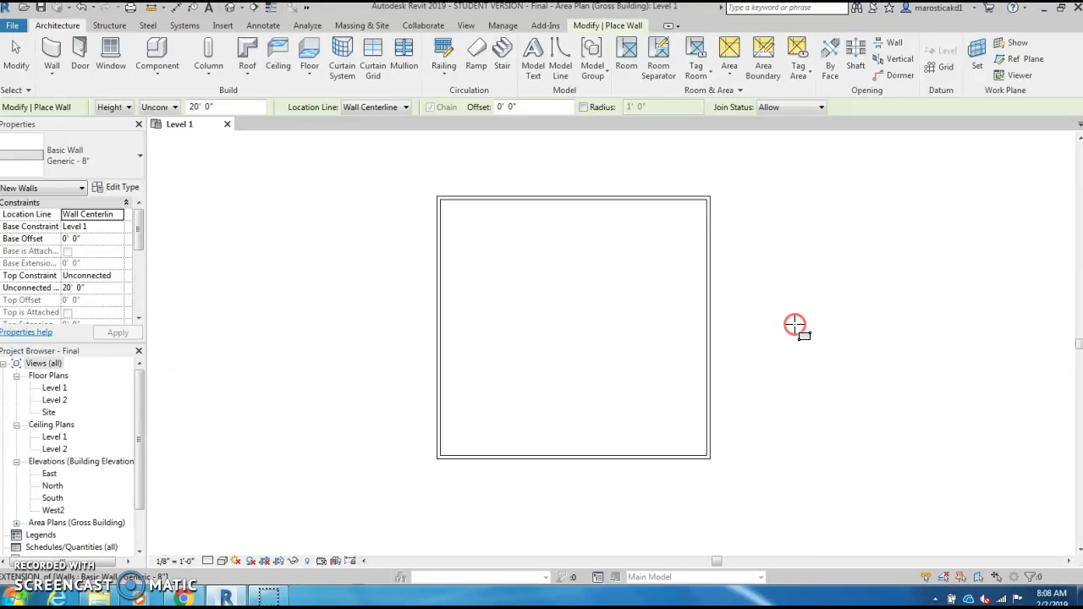
middle_drag(796, 231, 851, 262)
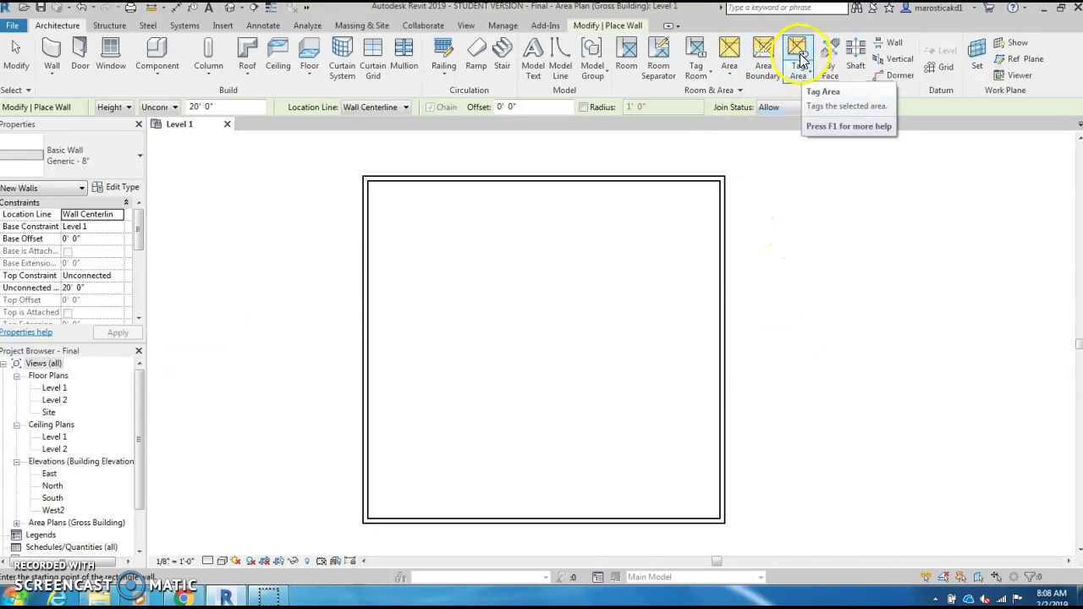
click(798, 78)
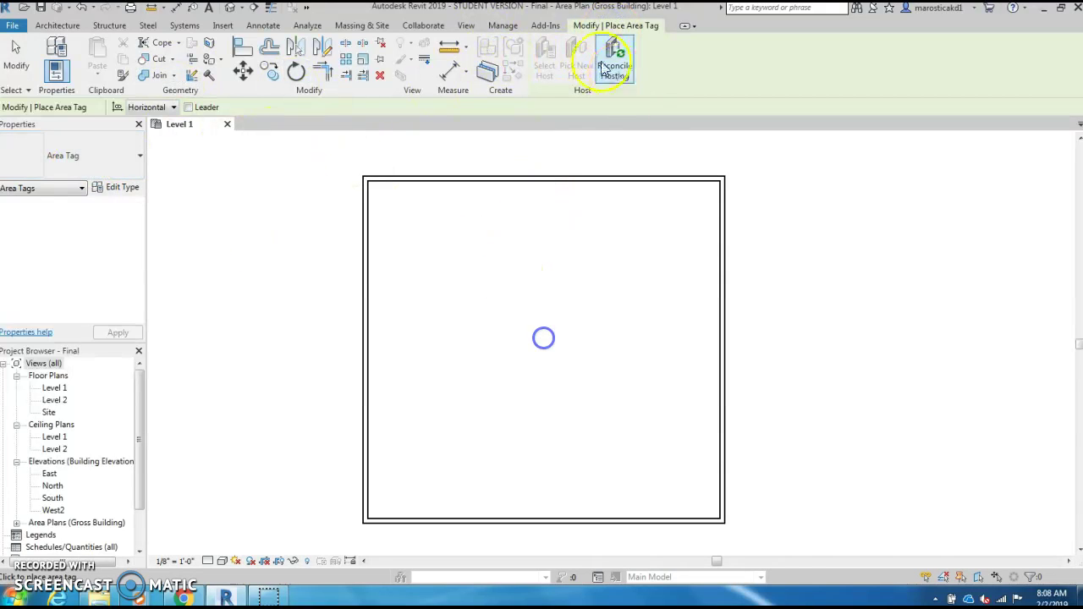
click(67, 31)
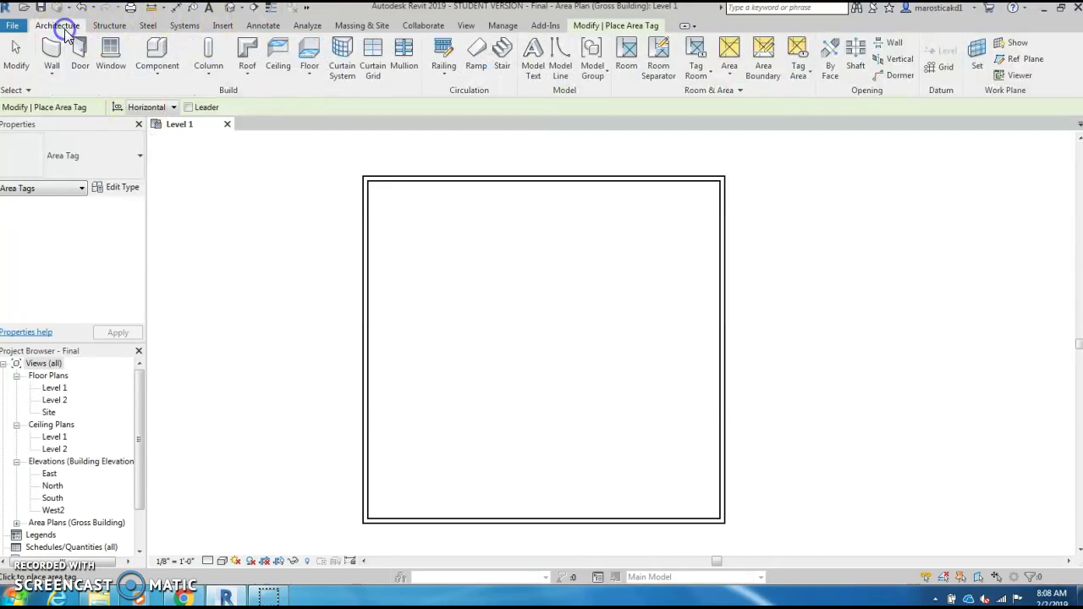
click(806, 77)
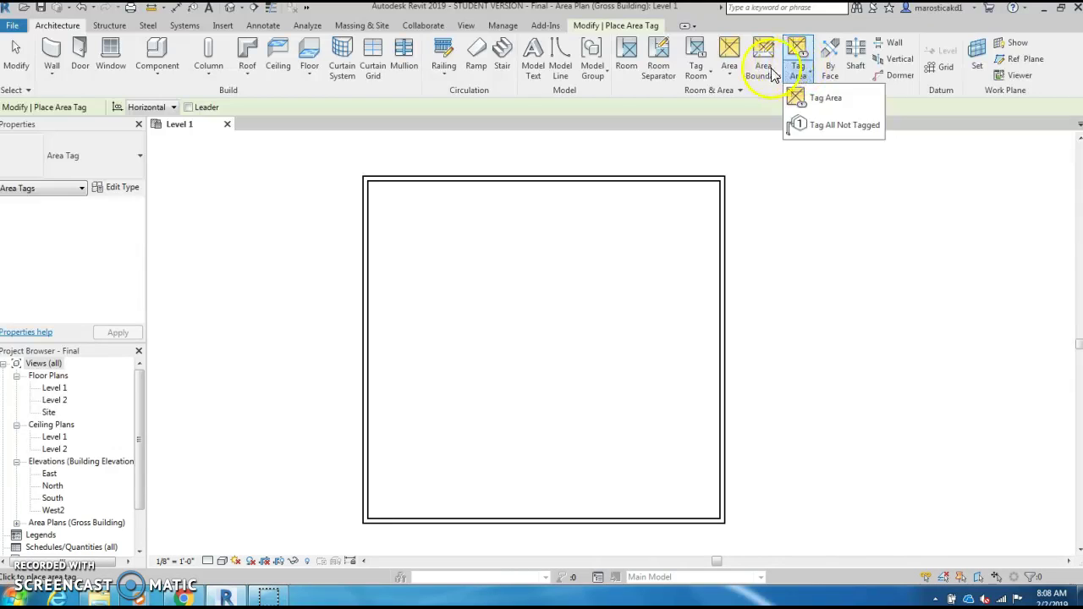
click(772, 74)
click(768, 75)
click(30, 44)
click(15, 31)
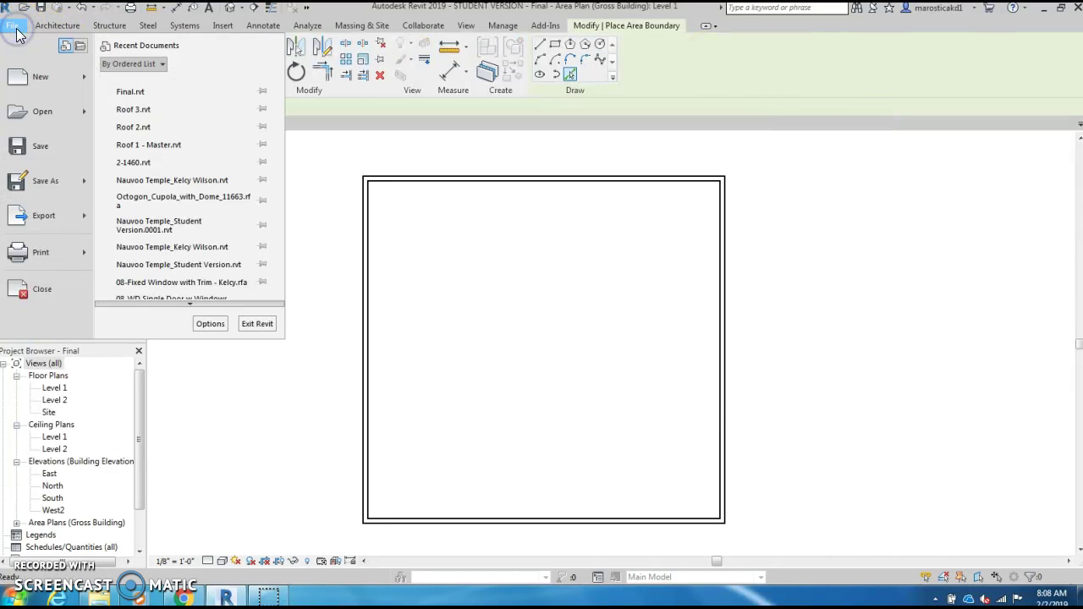
click(15, 30)
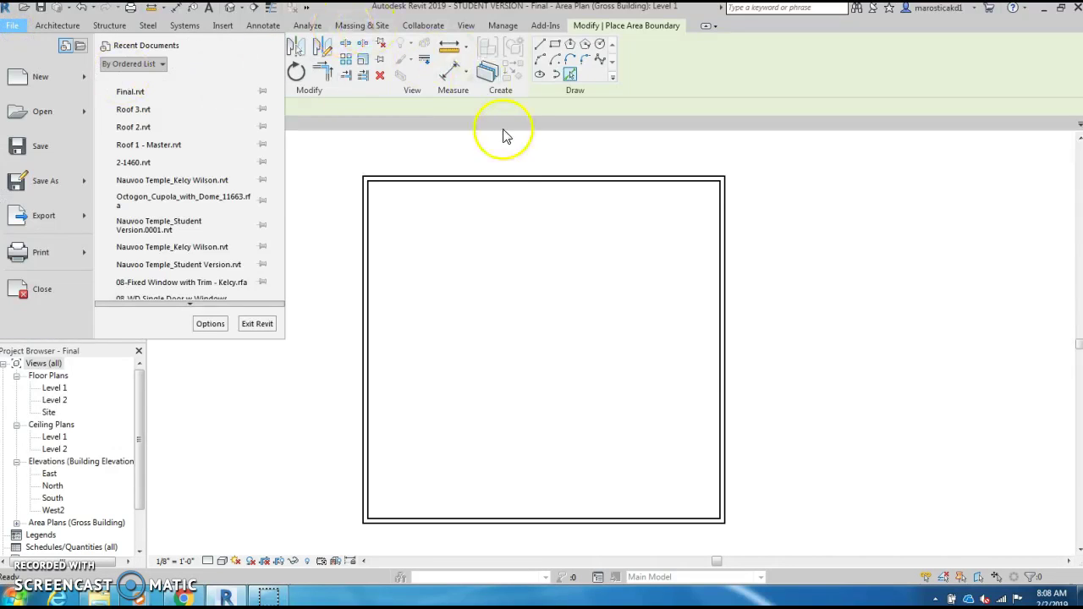
click(498, 161)
click(61, 25)
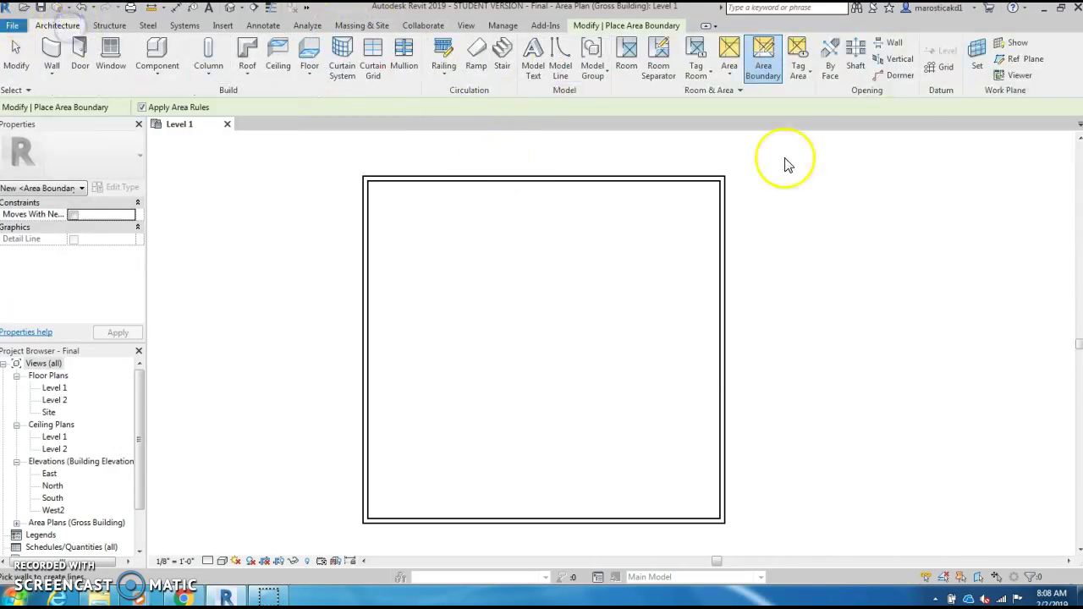
Try to place a new area with its tag inside the new rectangular room.
click(732, 76)
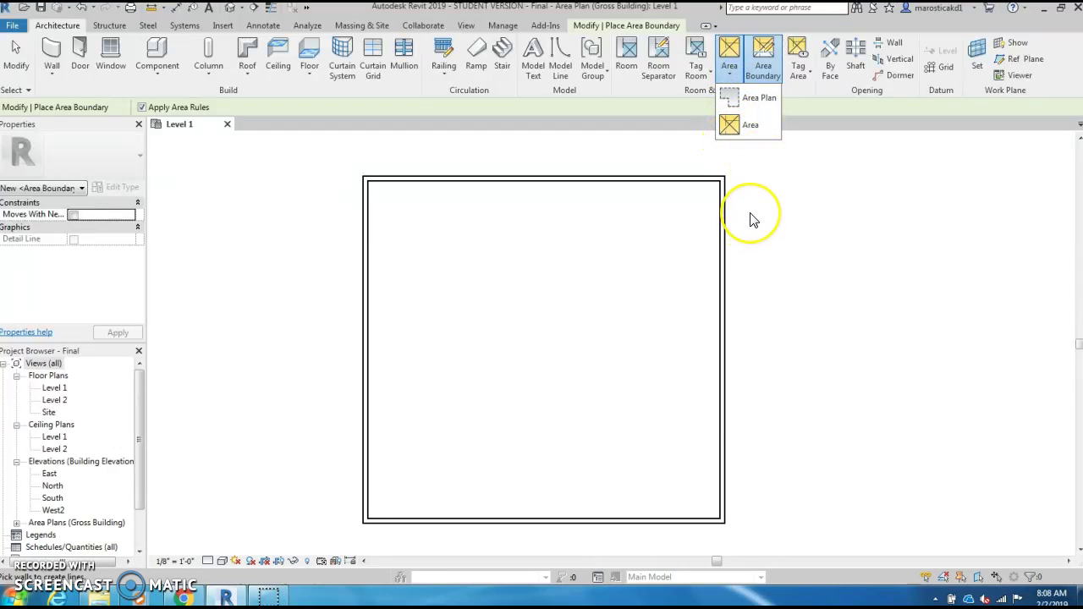
click(751, 131)
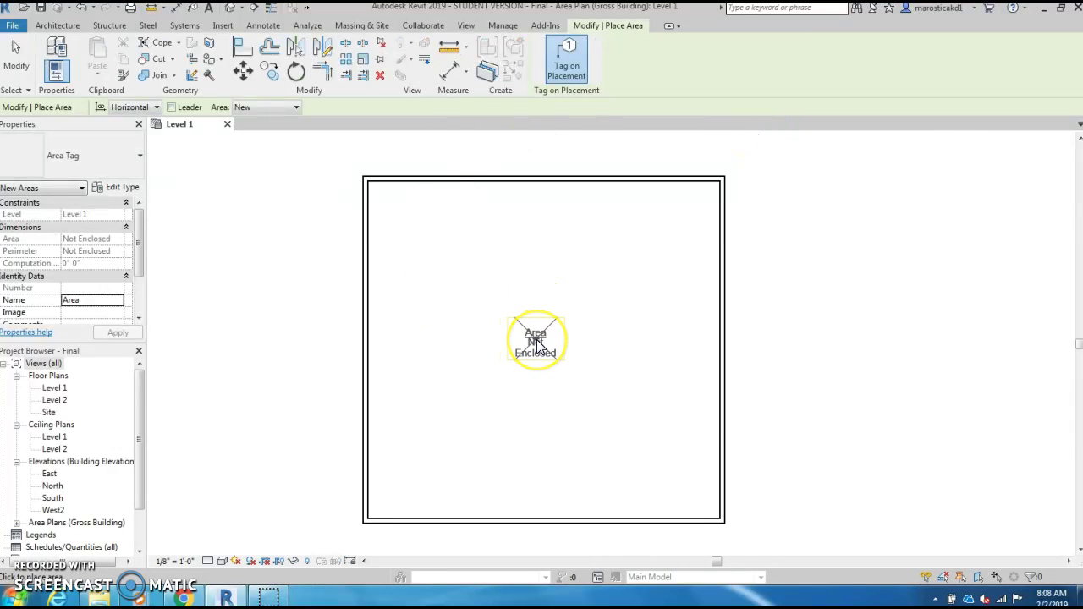
scroll(536, 341, up, 5)
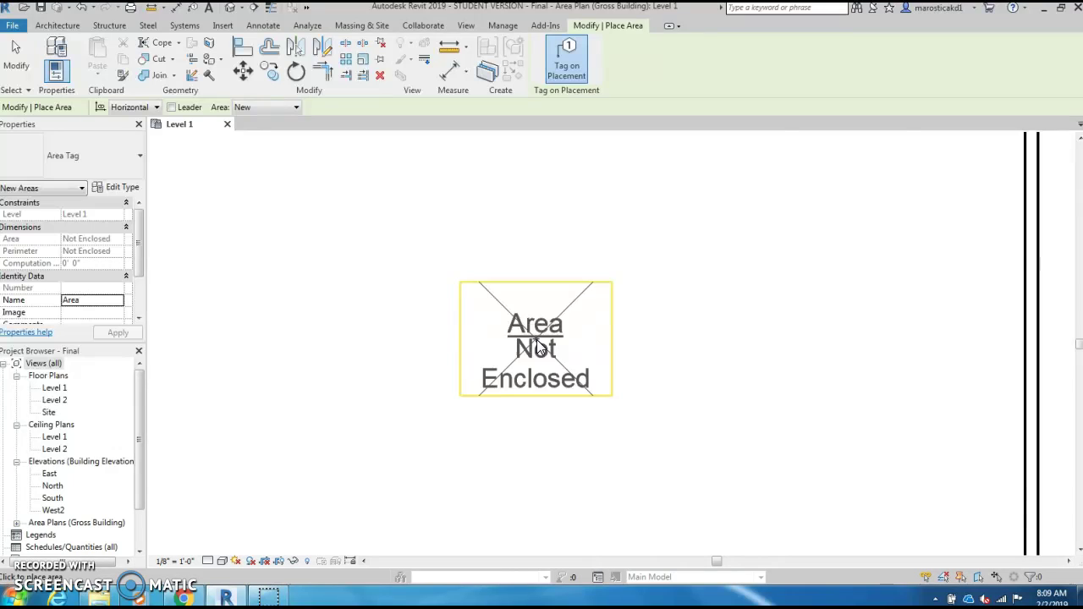
scroll(536, 342, down, 5)
scroll(537, 338, up, 1)
scroll(536, 338, down, 1)
click(542, 347)
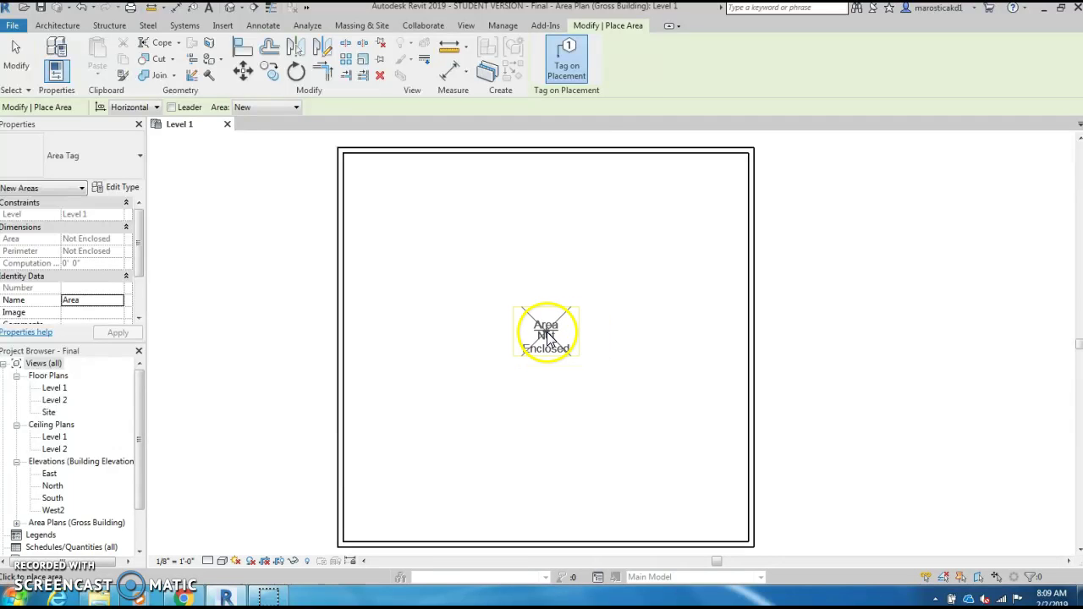
scroll(508, 304, down, 2)
scroll(503, 297, up, 2)
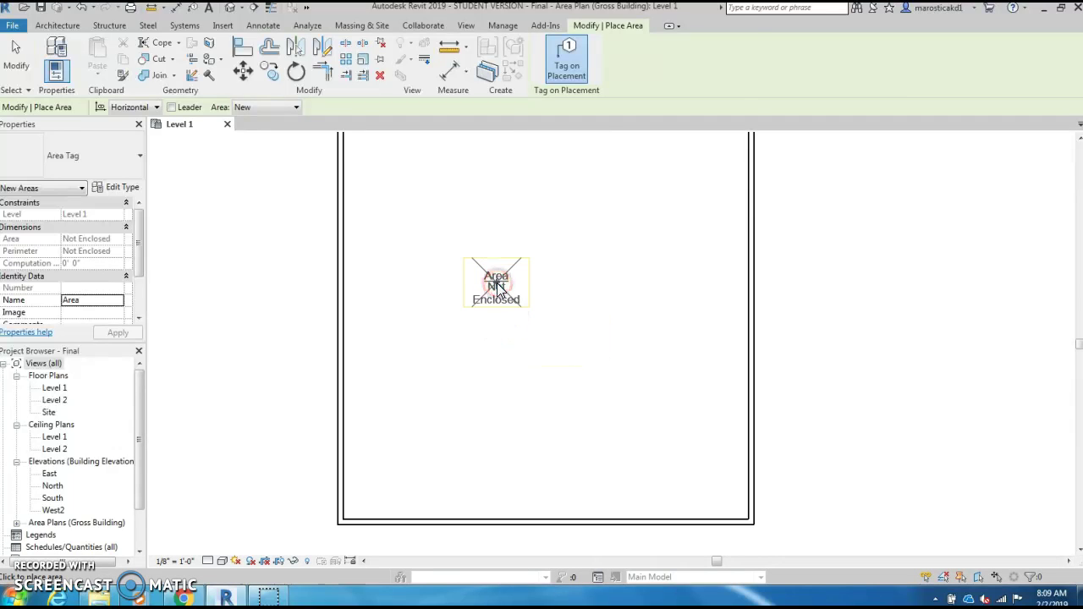
scroll(517, 329, down, 1)
middle_drag(516, 328, 516, 336)
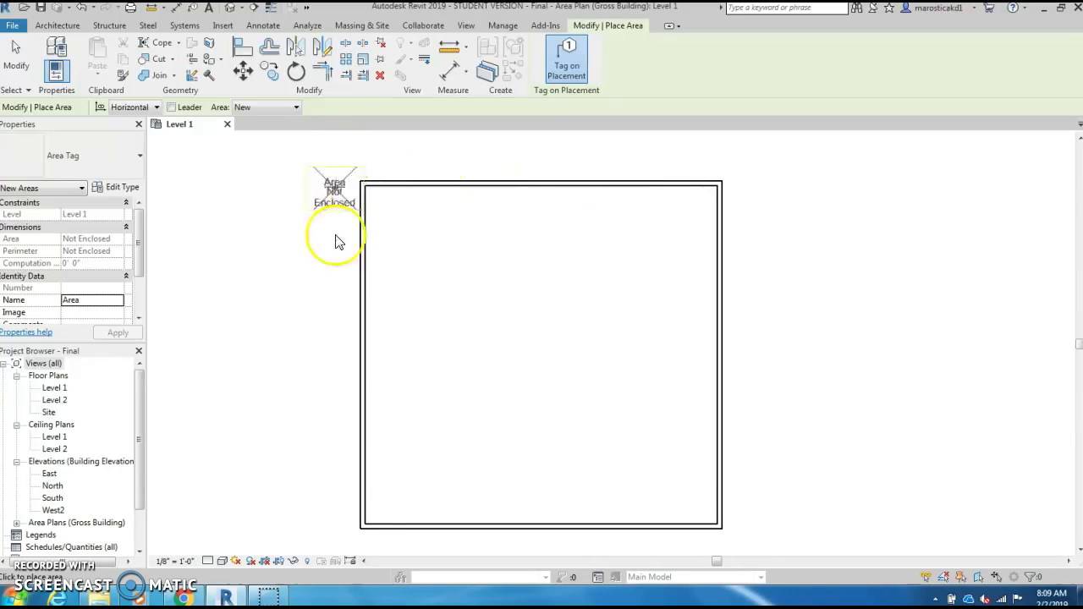
Create area boundary lines from all four walls of the new rectangular room, with area rules applied.
click(42, 28)
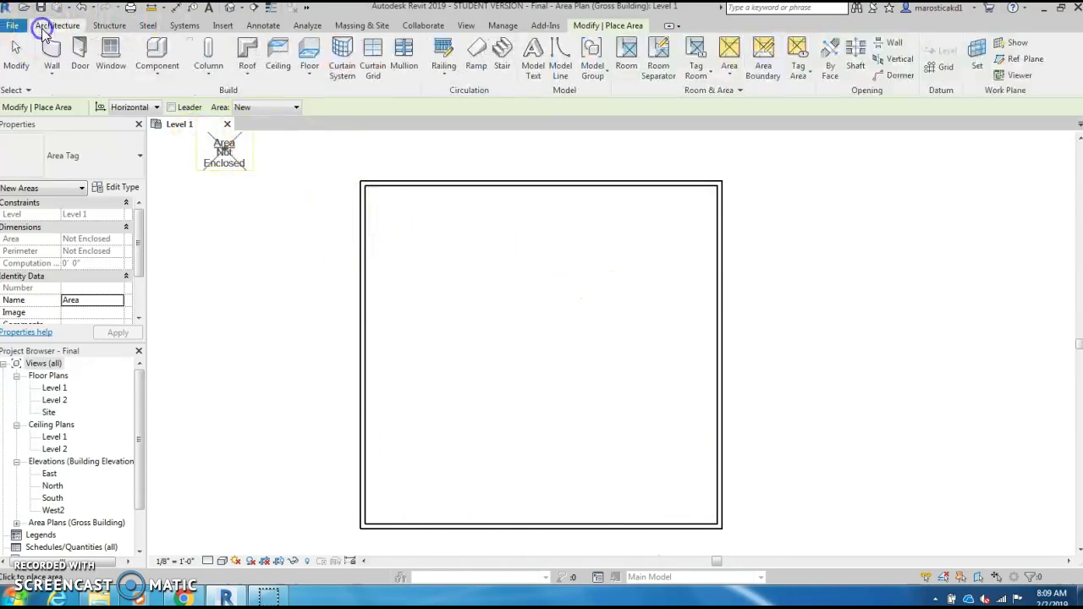
click(766, 72)
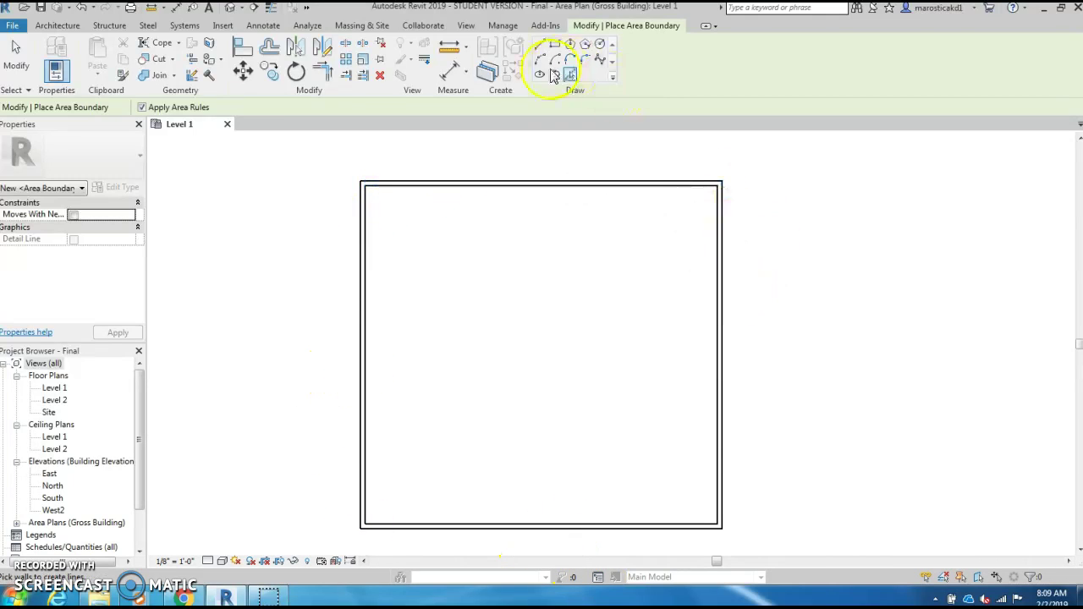
click(519, 188)
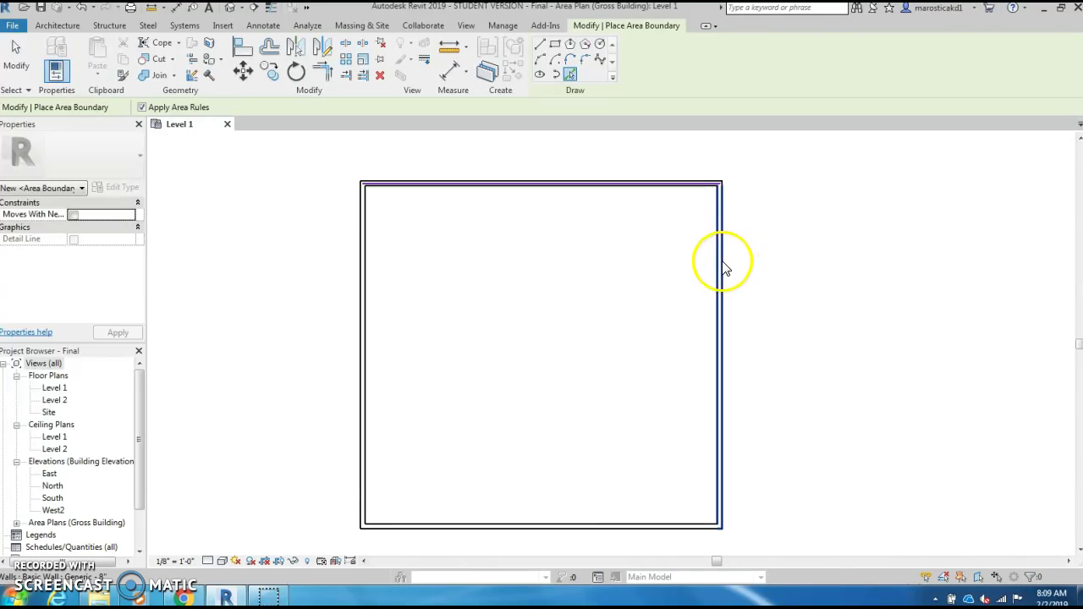
click(612, 525)
click(436, 532)
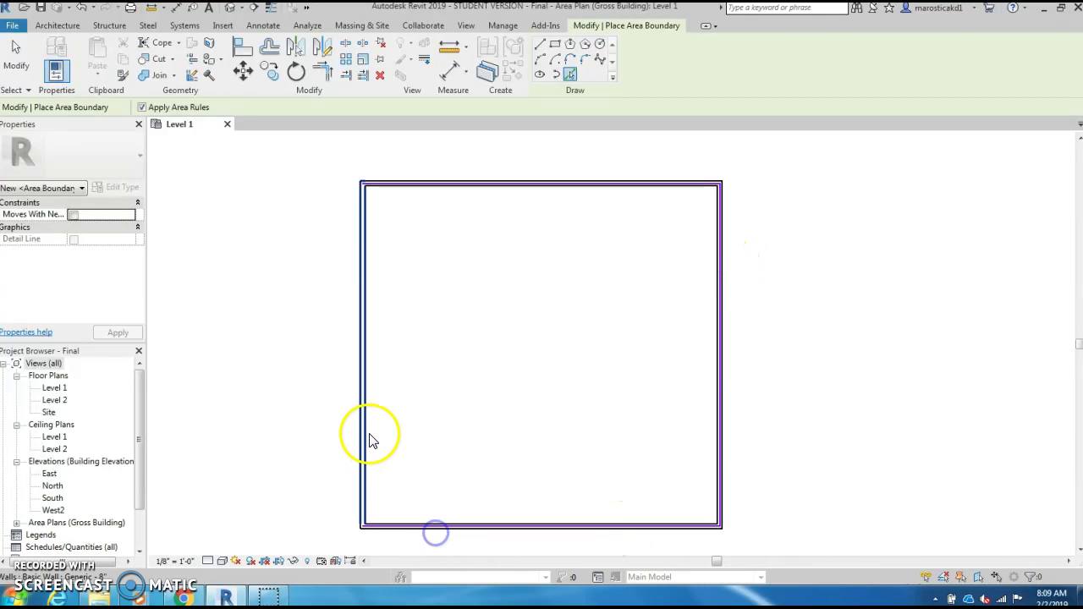
click(367, 431)
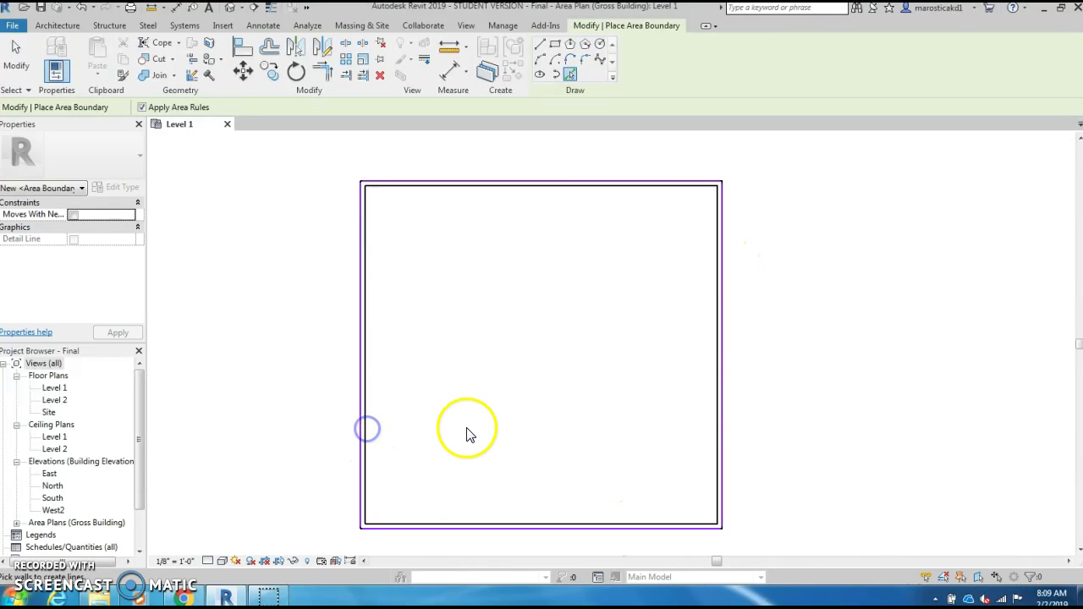
Examine the area boundary lines around the four walls of the new room.
scroll(724, 188, up, 5)
click(737, 204)
scroll(459, 194, down, 5)
click(463, 329)
scroll(483, 330, up, 2)
scroll(495, 342, down, 1)
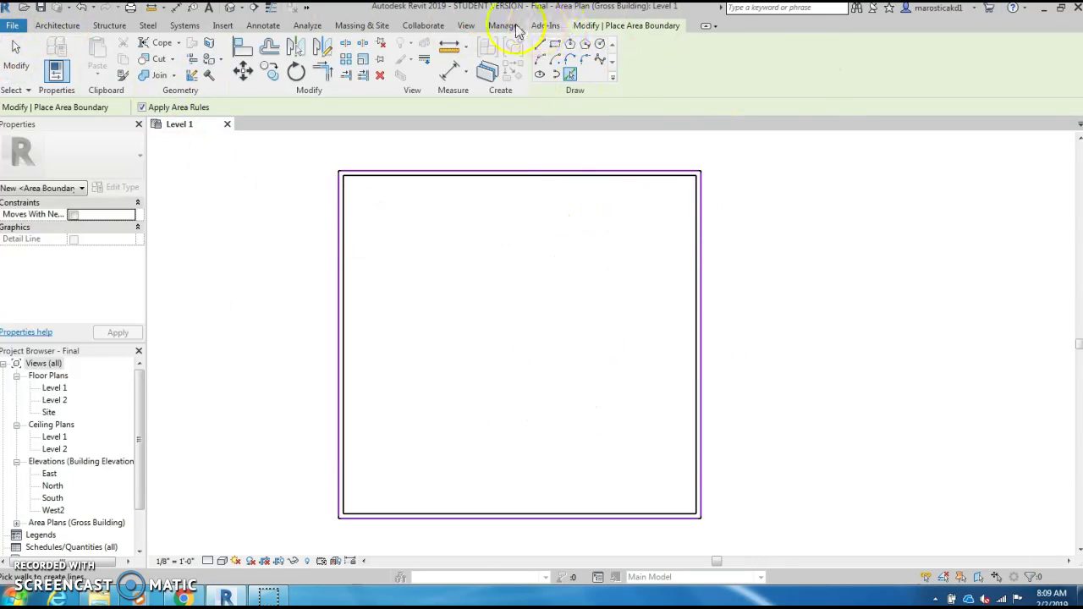
click(48, 28)
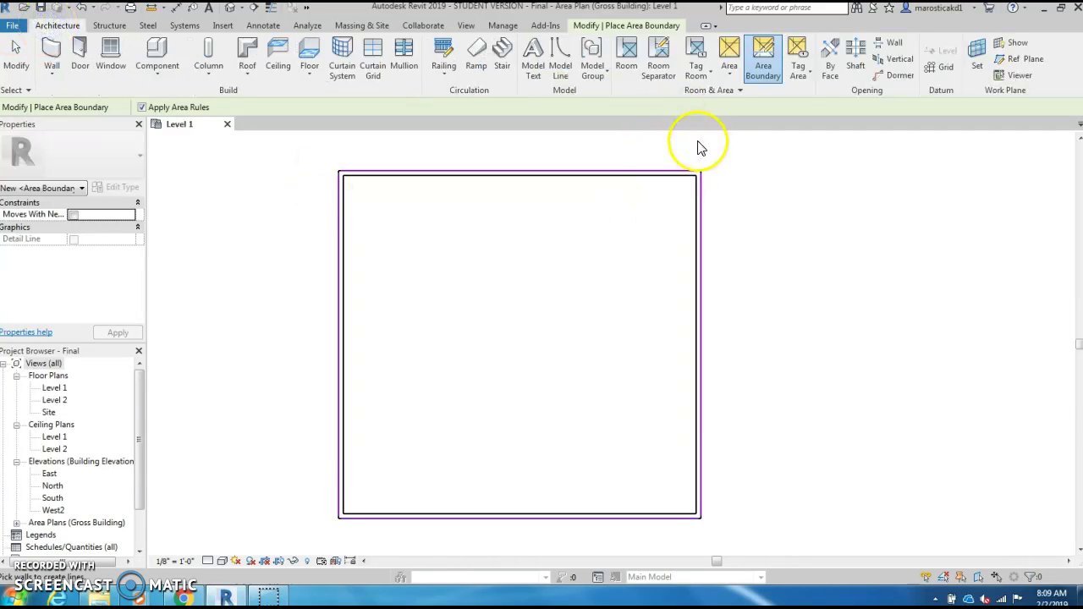
click(798, 74)
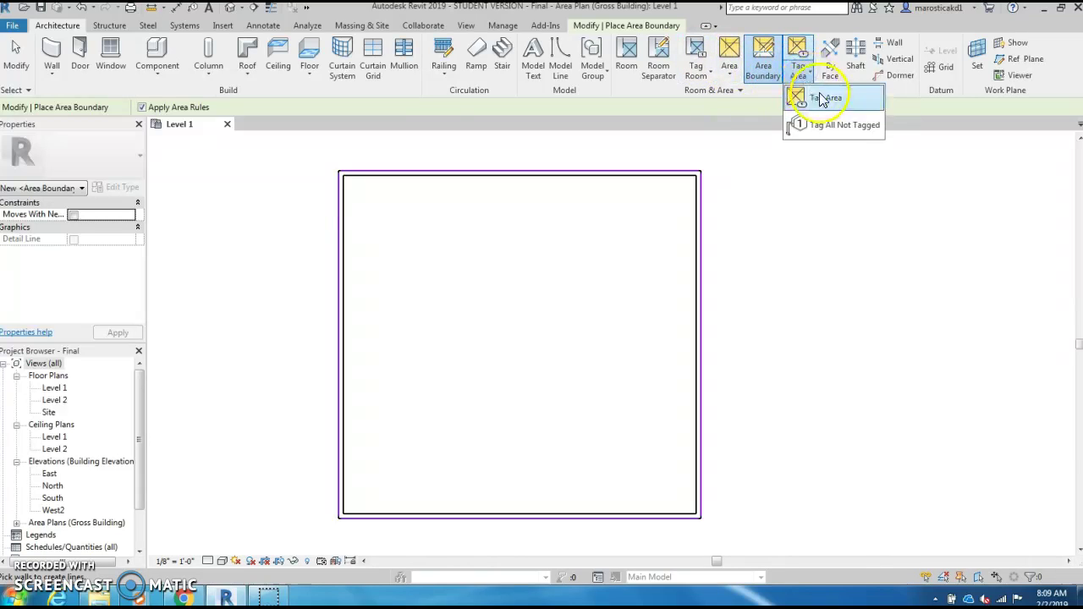
click(823, 99)
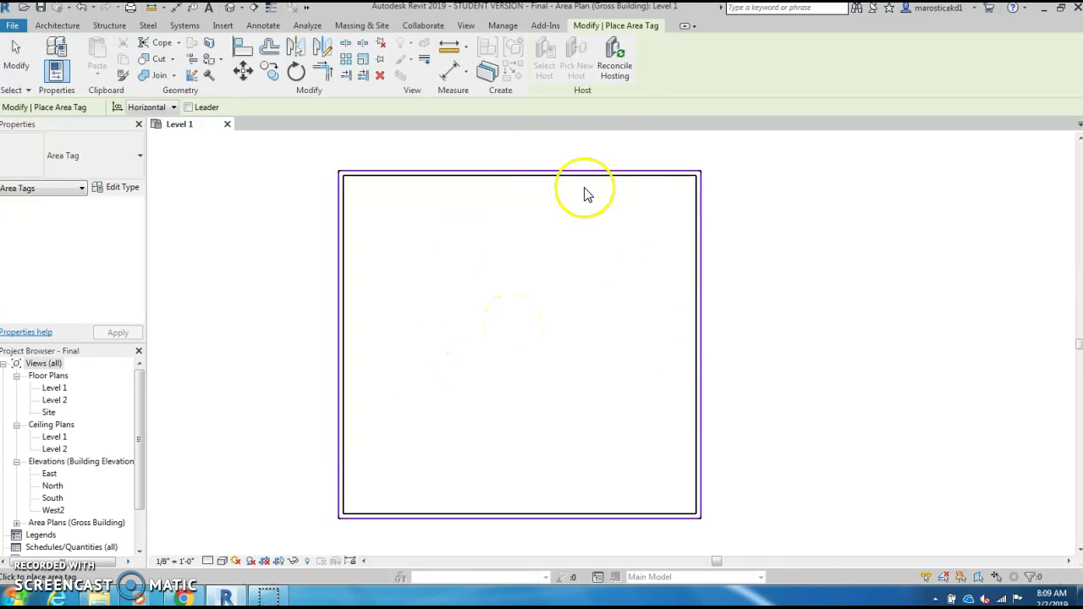
Place a new area with its tag at the centre of the bounded rectangular room.
click(56, 26)
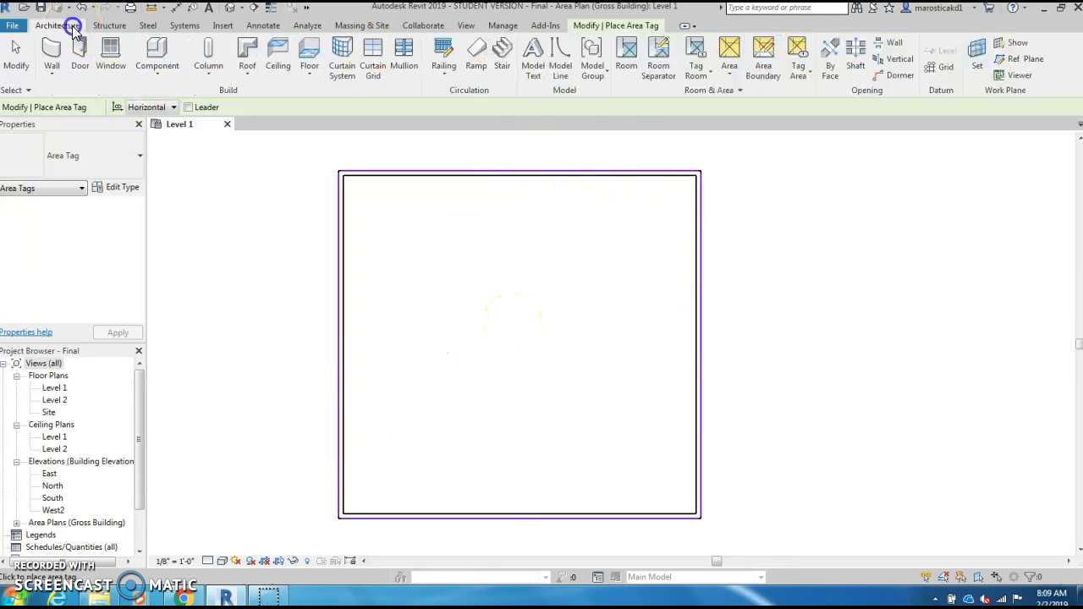
click(729, 75)
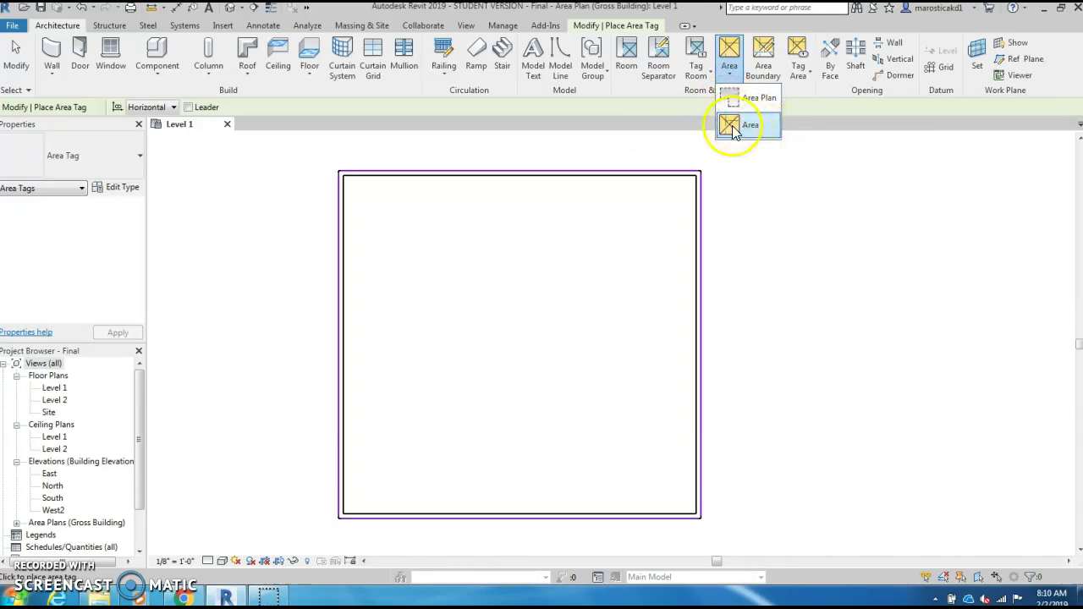
click(748, 128)
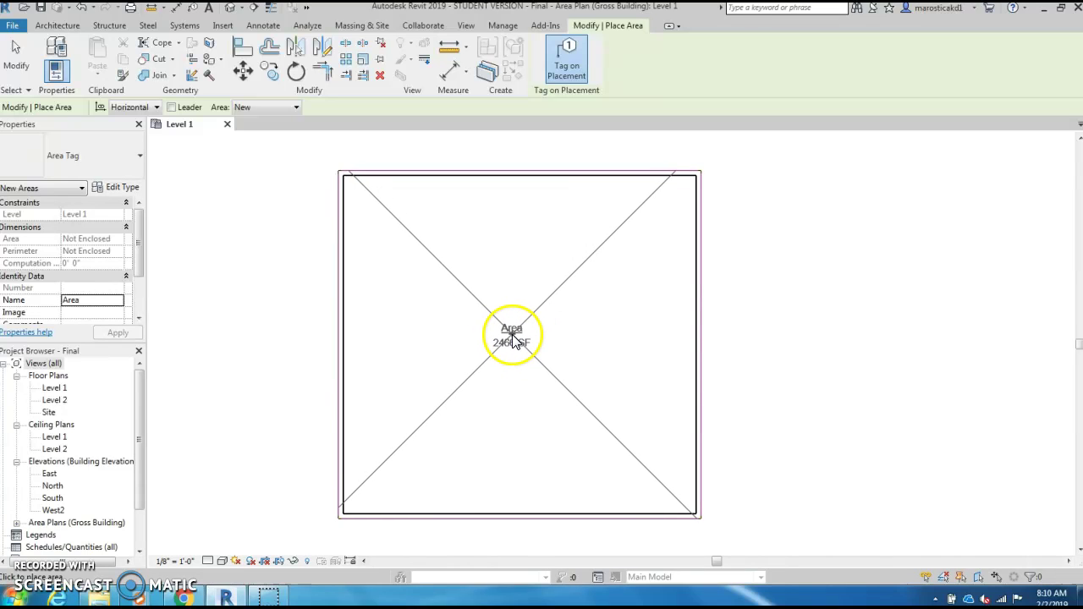
click(519, 338)
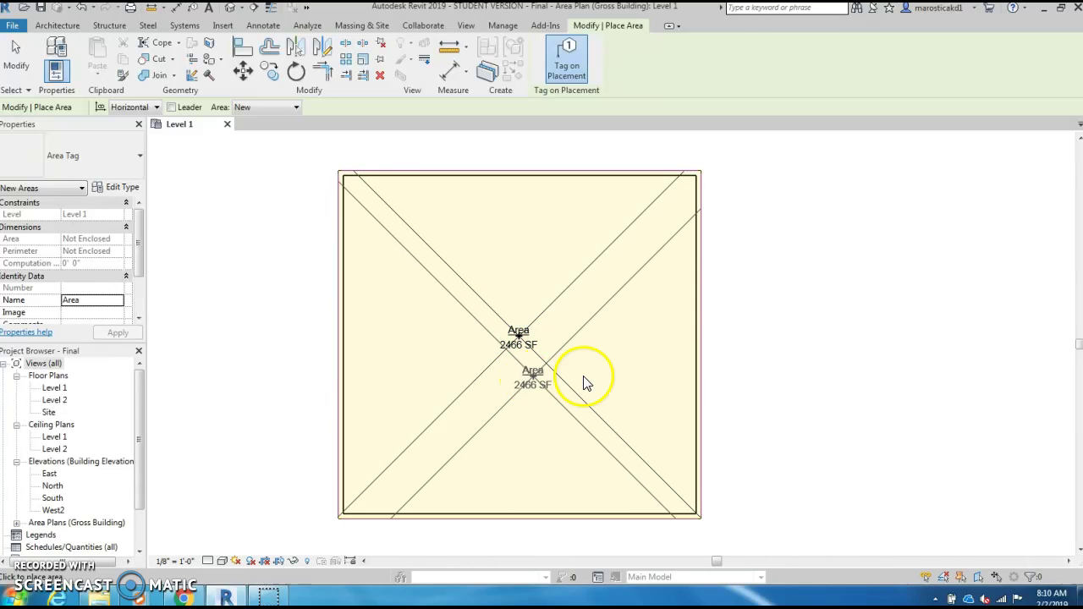
key(Escape)
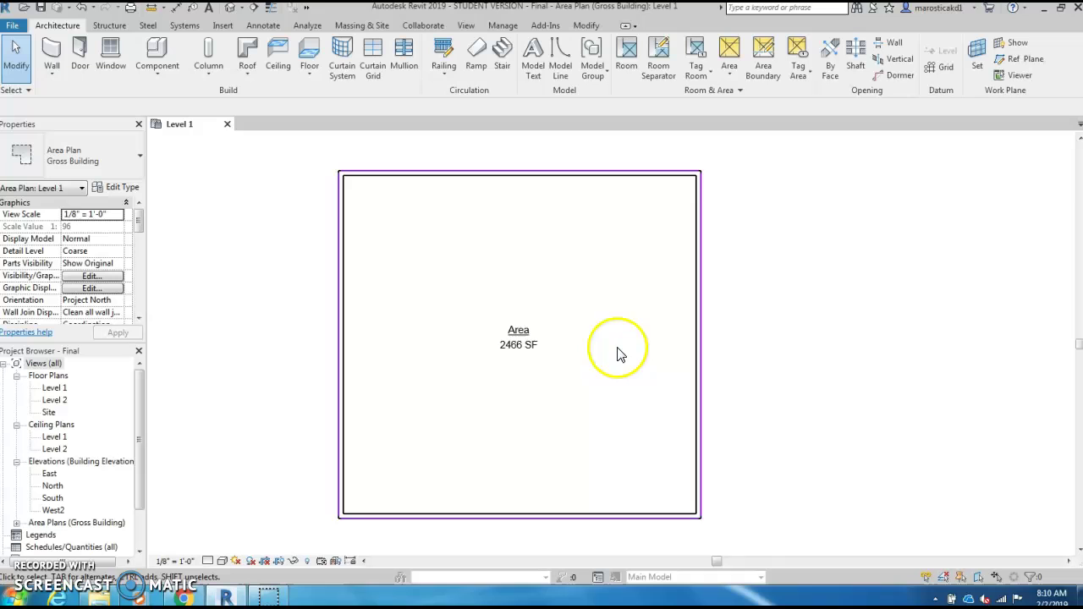
Rename the new room's area to Gym through its area tag.
click(519, 343)
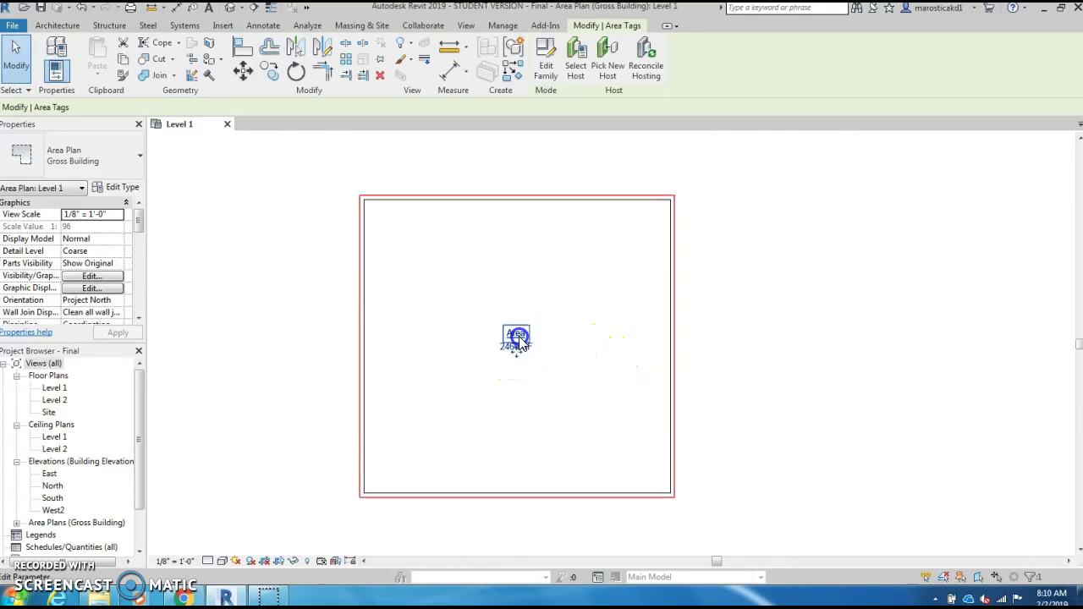
scroll(519, 342, up, 5)
scroll(508, 336, down, 3)
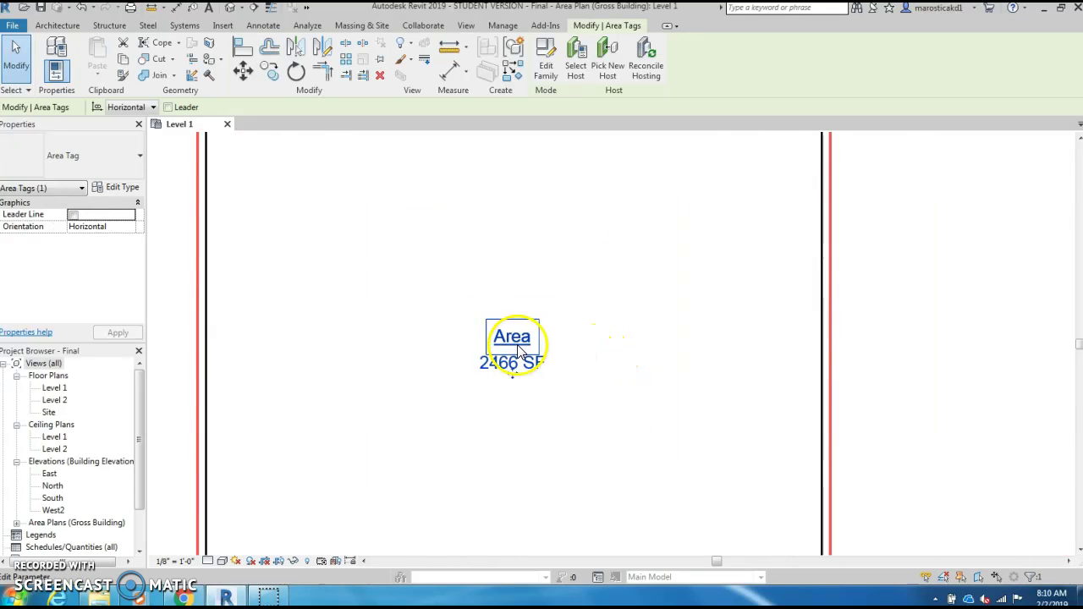
scroll(516, 340, up, 2)
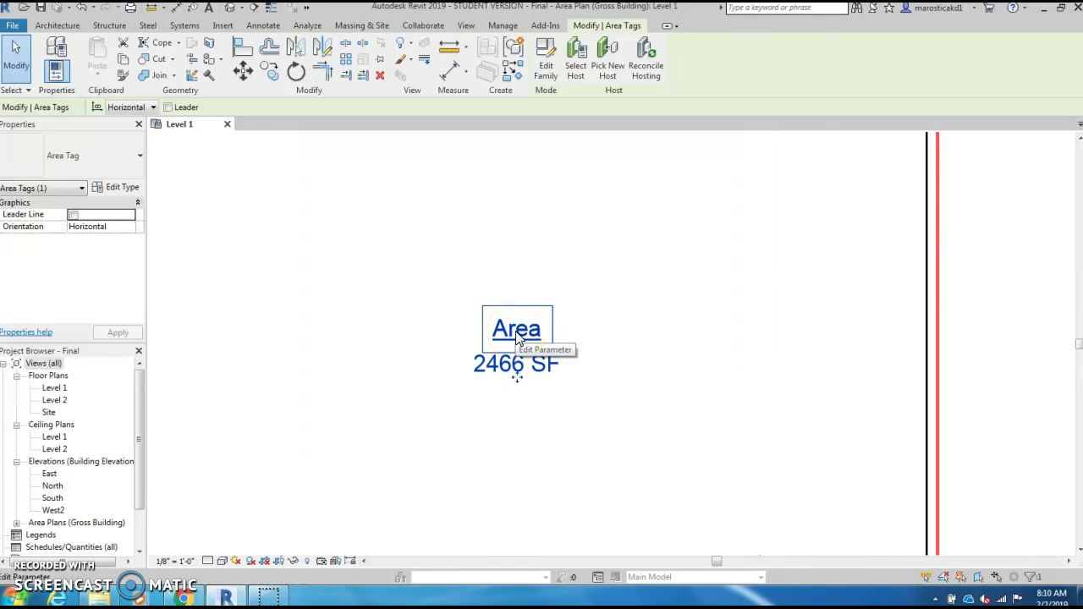
click(524, 332)
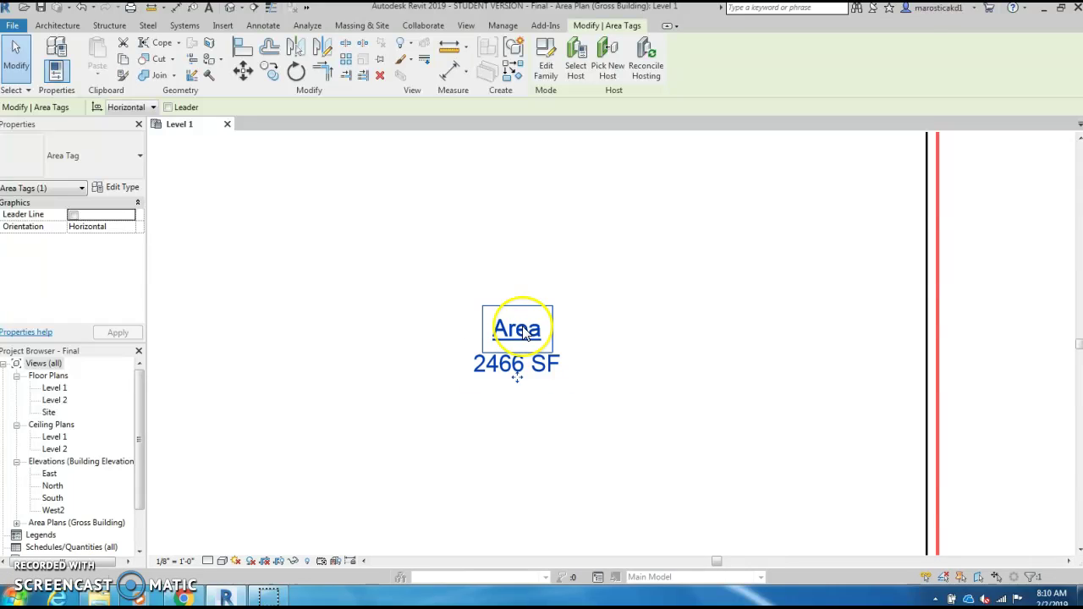
click(623, 269)
click(516, 335)
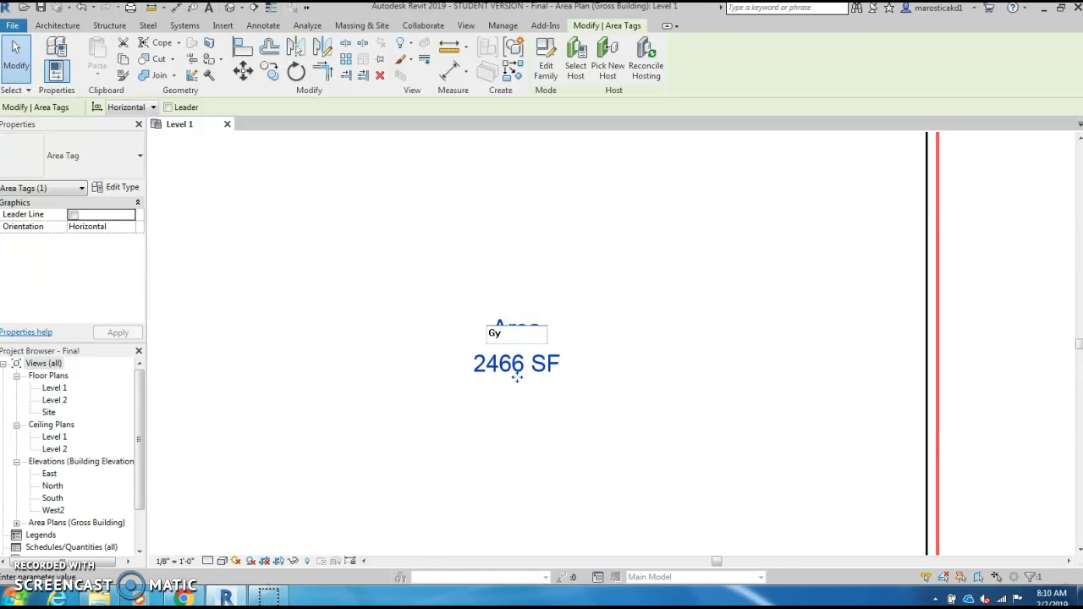
click(657, 313)
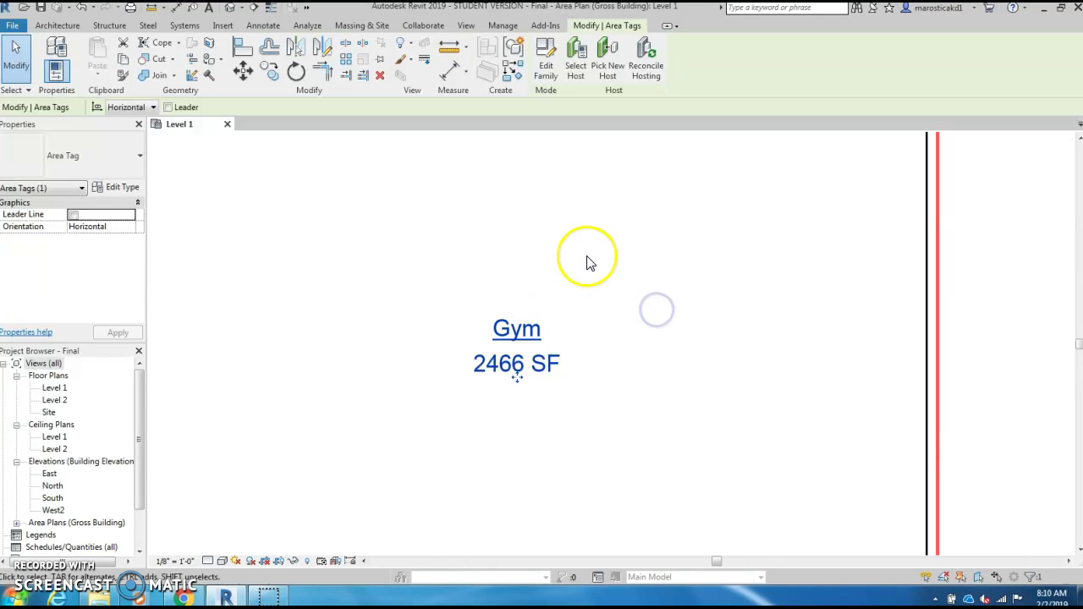
Examine the Gym tag's name and square footage within the room.
scroll(590, 382, down, 3)
scroll(554, 310, up, 4)
scroll(608, 379, down, 2)
scroll(617, 370, up, 2)
scroll(585, 344, down, 2)
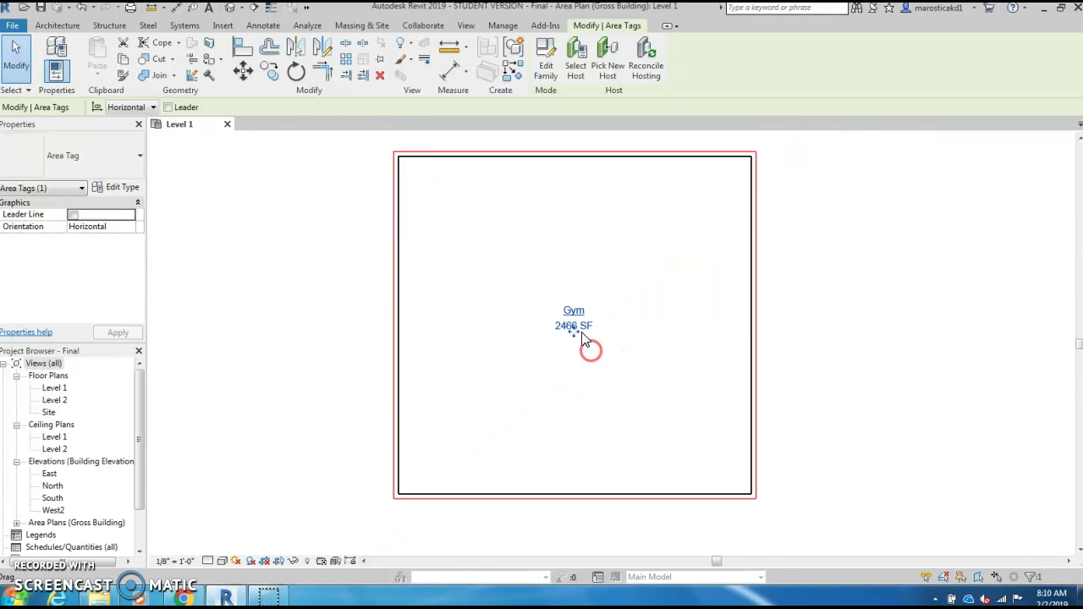
scroll(582, 338, up, 3)
scroll(551, 339, down, 3)
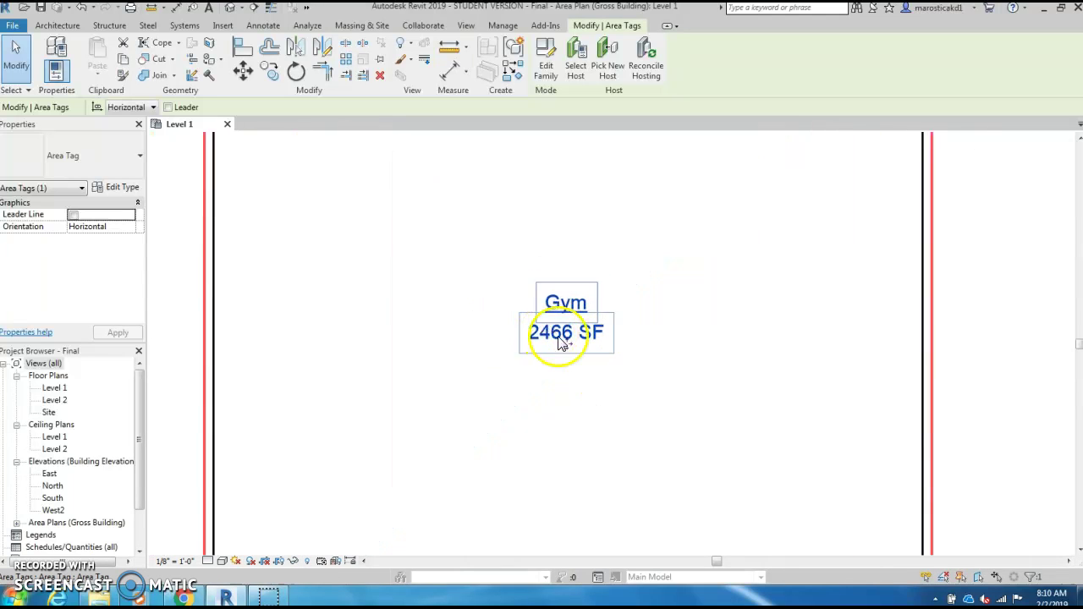
scroll(593, 360, up, 2)
scroll(592, 368, down, 3)
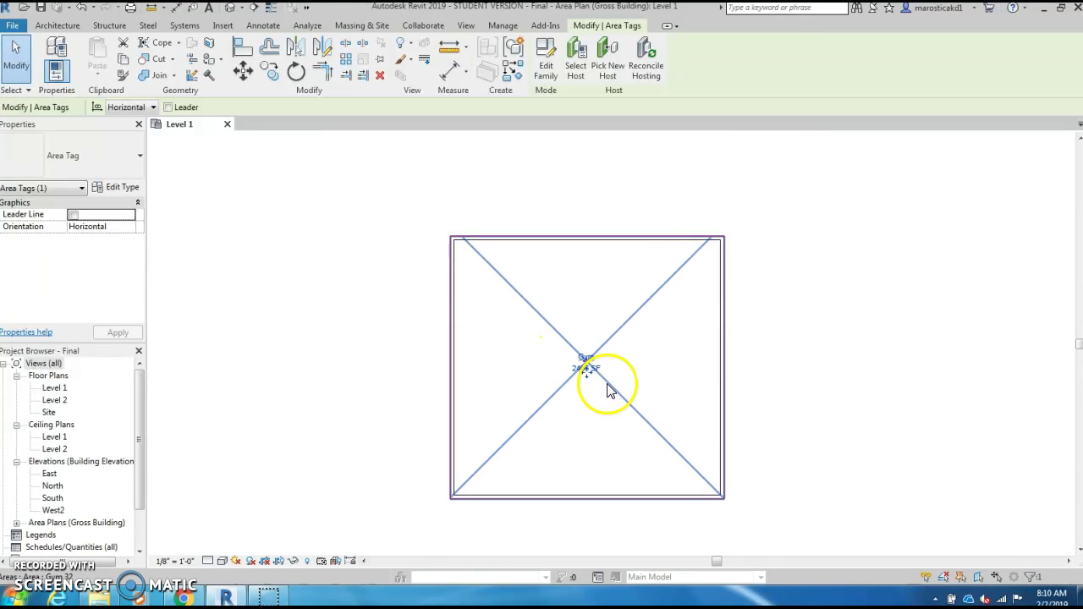
scroll(604, 373, up, 1)
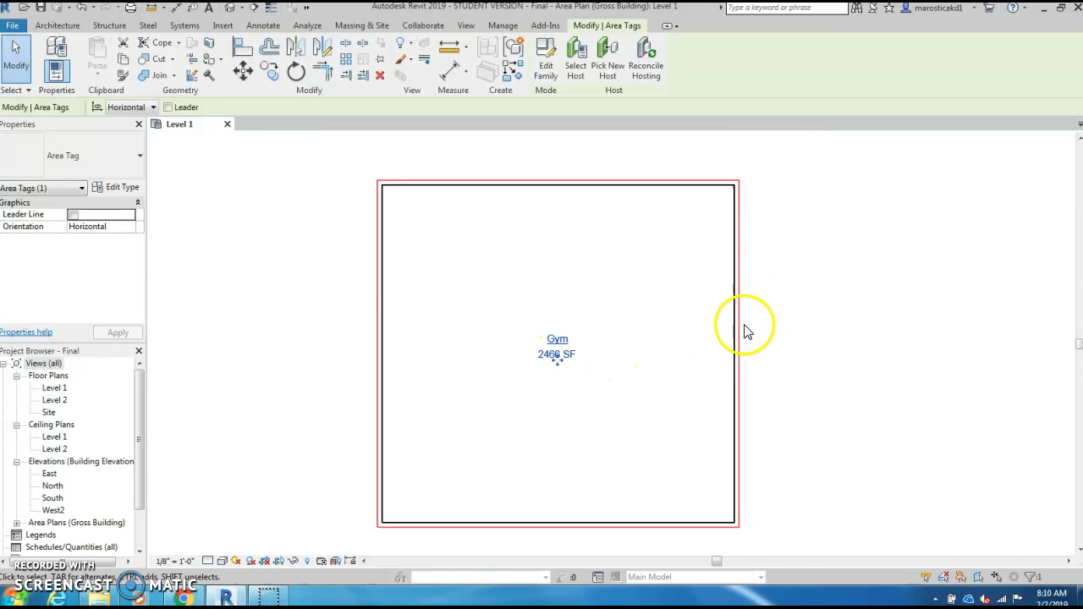
Move the Gym's lower wall outward so the room's vertical dimension is about 56' 10".
click(738, 394)
scroll(731, 411, down, 1)
scroll(681, 415, up, 1)
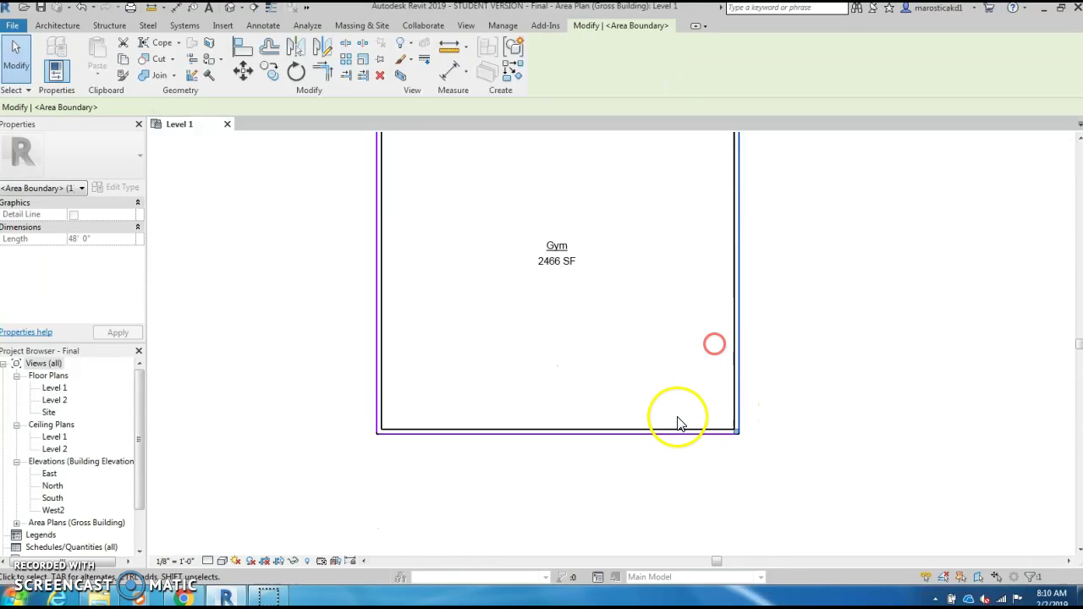
click(698, 430)
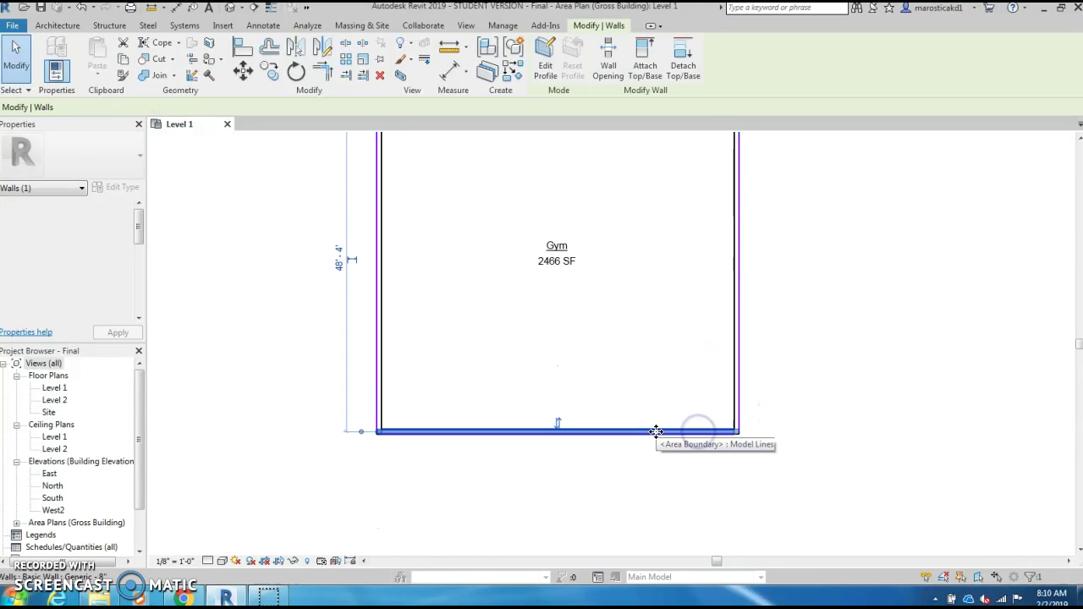
drag(592, 432, 595, 499)
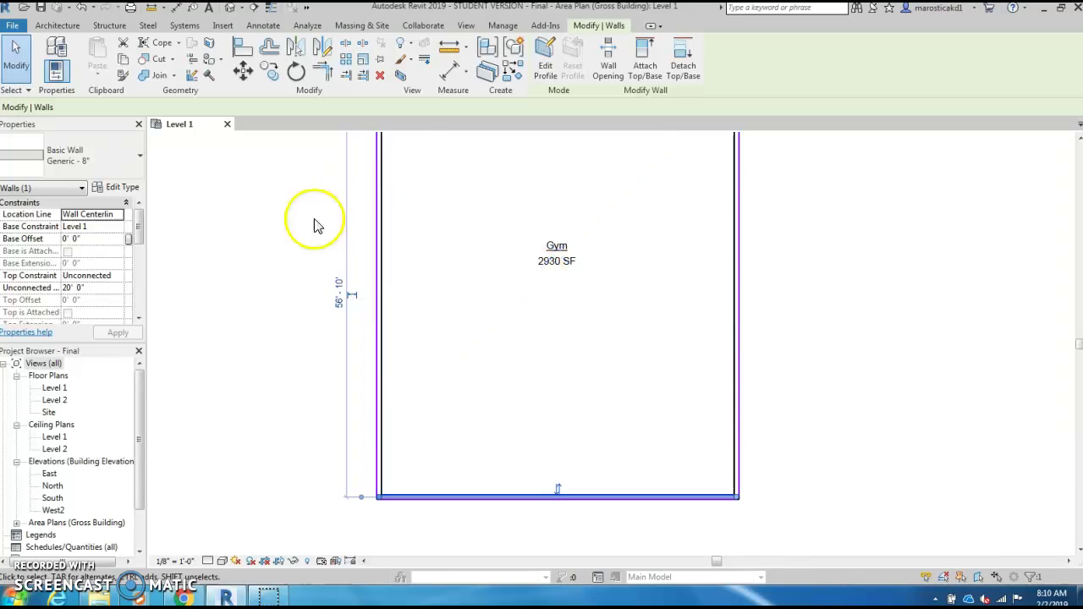
Check the Gym's area tag and boundary lines against the moved wall.
scroll(525, 414, down, 2)
scroll(525, 364, up, 1)
scroll(525, 364, down, 1)
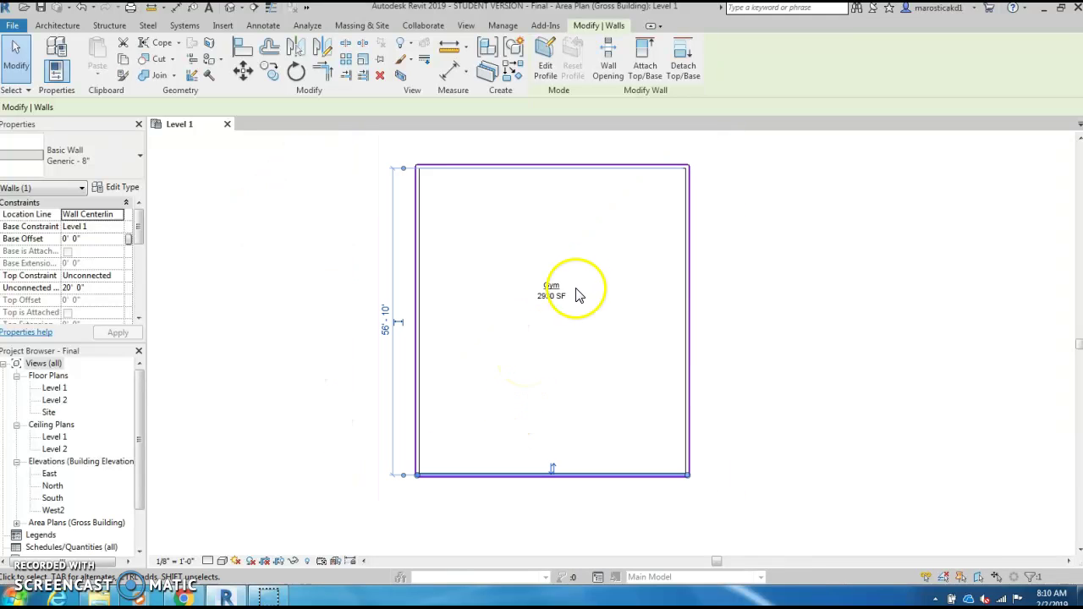
scroll(552, 314, up, 2)
scroll(578, 322, down, 1)
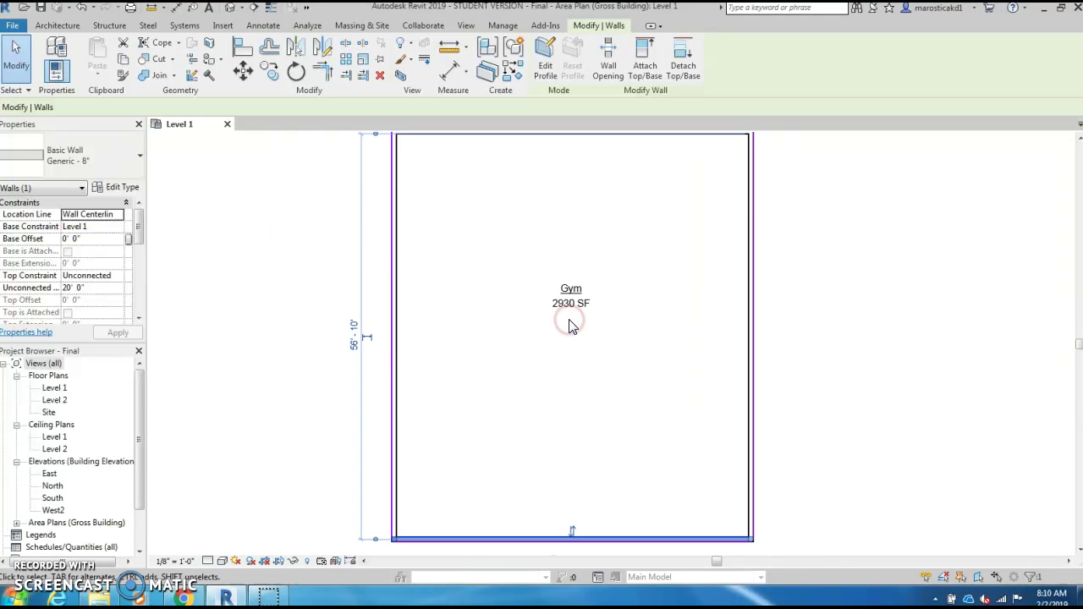
scroll(572, 328, down, 1)
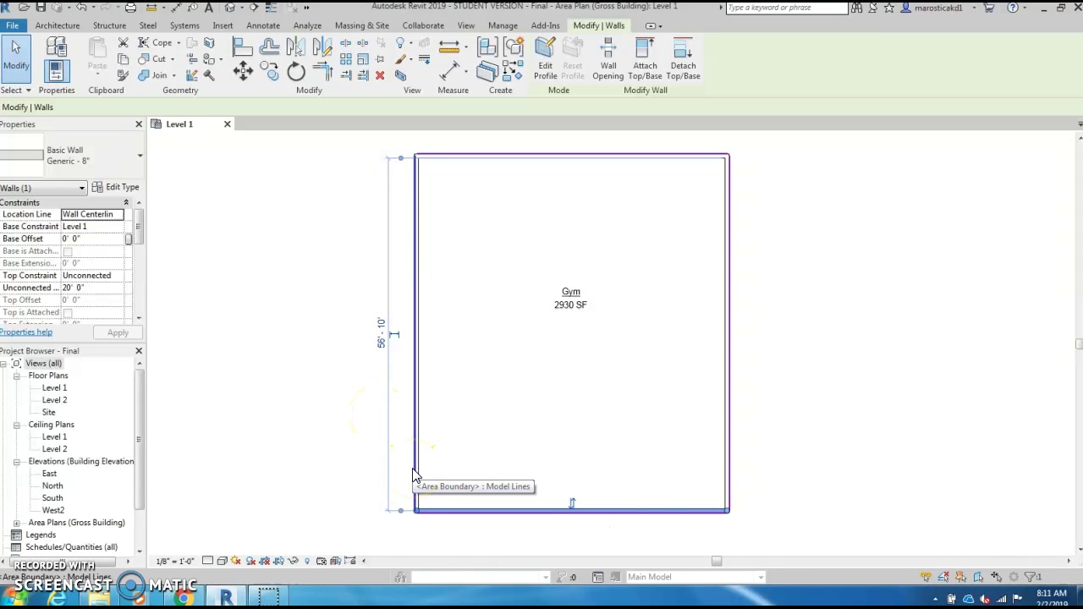
click(557, 364)
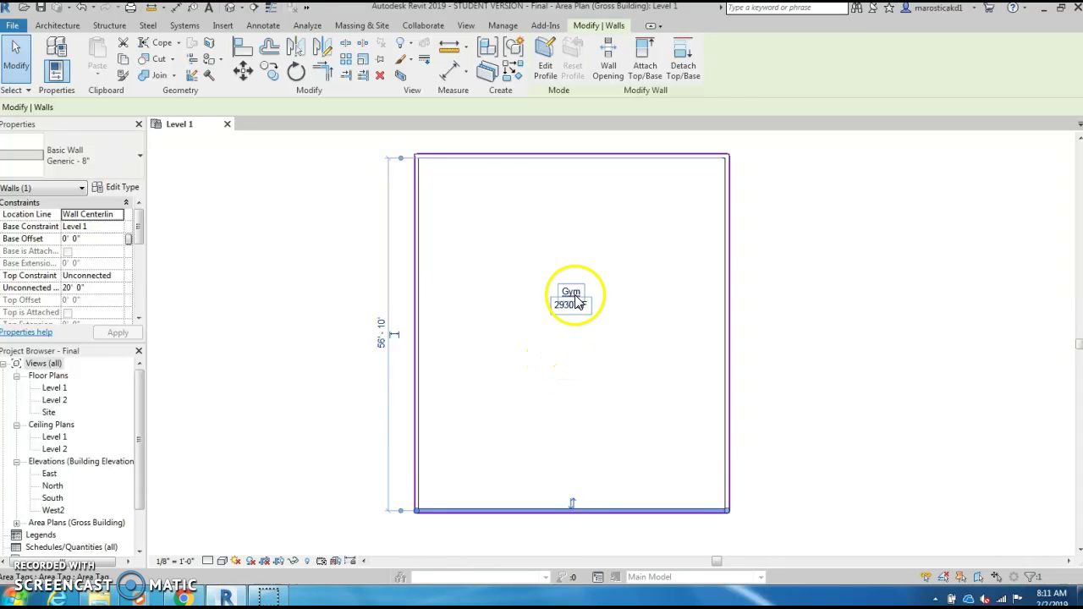
scroll(574, 348, up, 3)
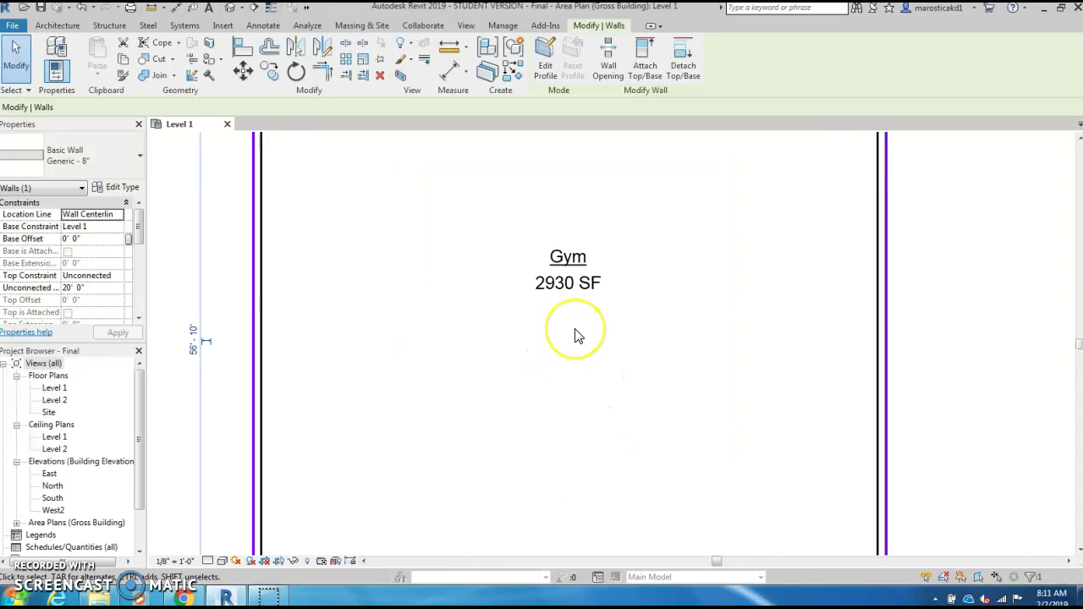
scroll(576, 336, down, 3)
Examine the rest of the Level 1 area plan, including the Elevator Room, Elevator and Auditorium areas.
scroll(387, 431, down, 2)
middle_drag(387, 431, 977, 363)
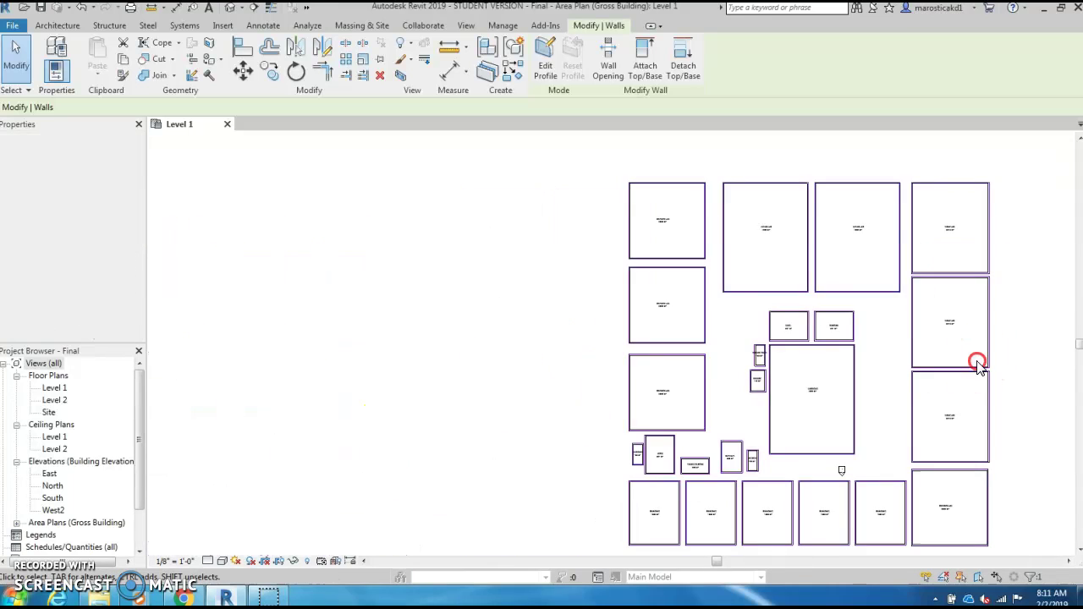
scroll(872, 381, up, 3)
scroll(798, 242, up, 3)
scroll(629, 251, up, 2)
scroll(414, 309, down, 4)
middle_drag(415, 309, 395, 235)
scroll(395, 322, up, 2)
scroll(414, 223, up, 1)
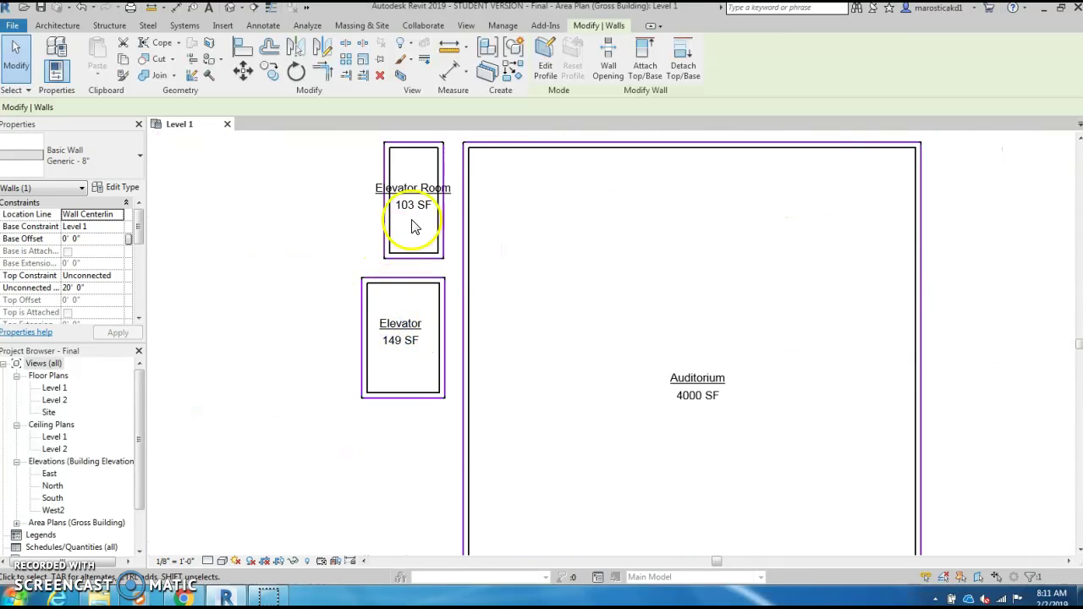
scroll(375, 435, down, 2)
scroll(387, 327, down, 2)
scroll(382, 350, down, 1)
middle_drag(382, 350, 400, 404)
scroll(385, 370, down, 1)
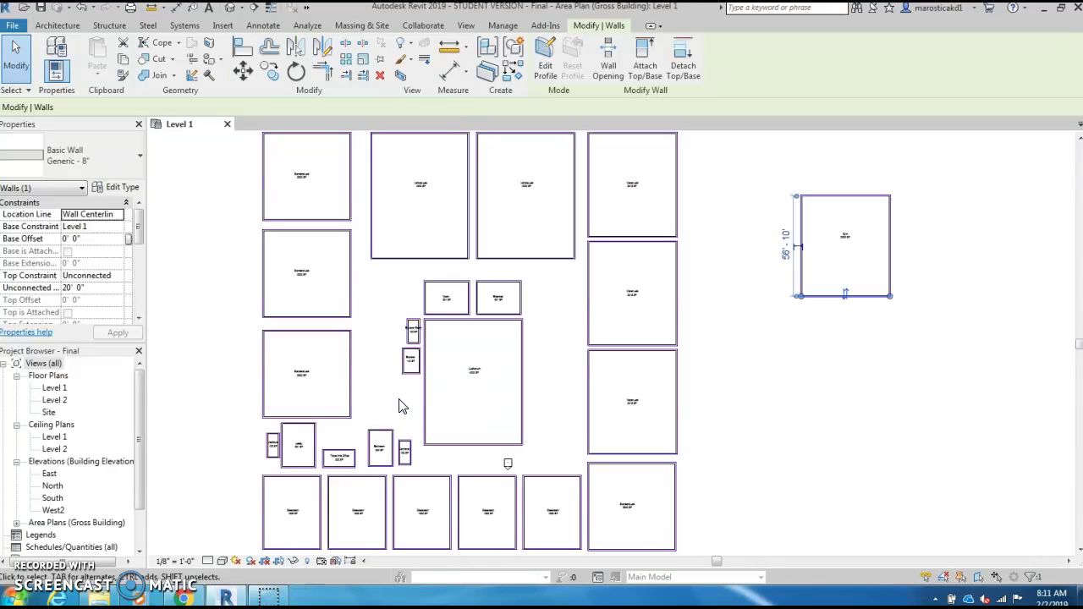
scroll(380, 389, up, 1)
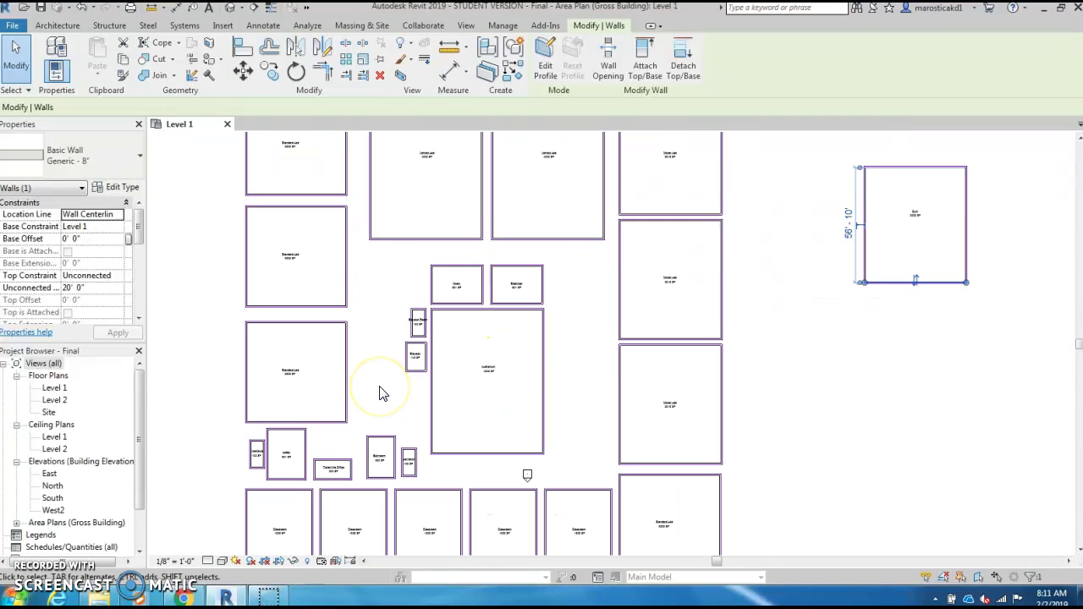
scroll(380, 391, down, 1)
middle_click(387, 380)
middle_click(387, 380)
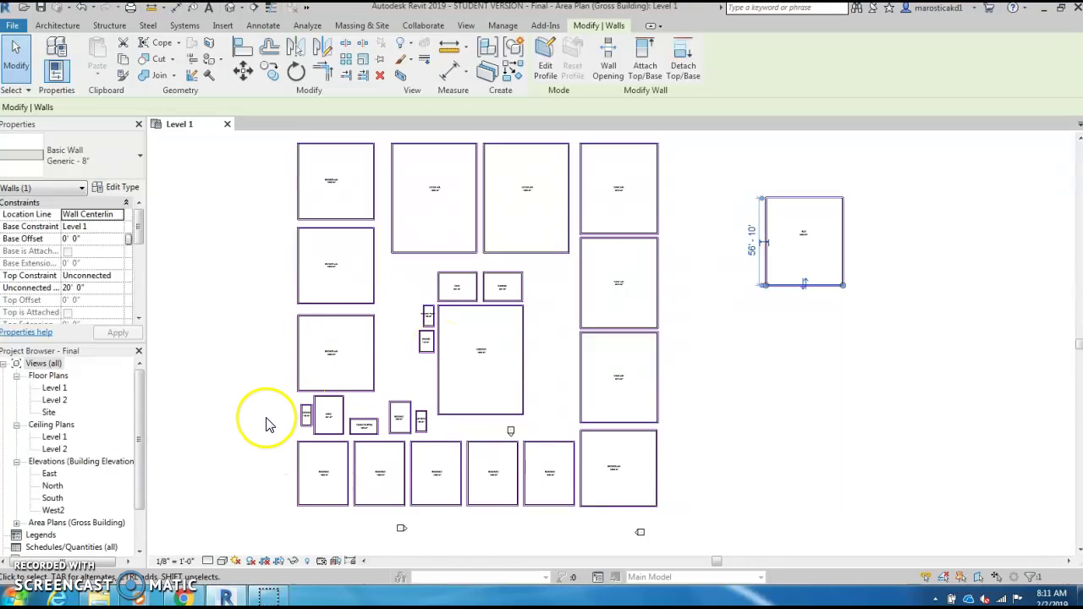
Review the names and areas of the Lobby, Bathroom, Vehicle Lab and surrounding rooms in the overall layout.
scroll(267, 425, up, 2)
scroll(266, 425, down, 2)
scroll(267, 425, up, 4)
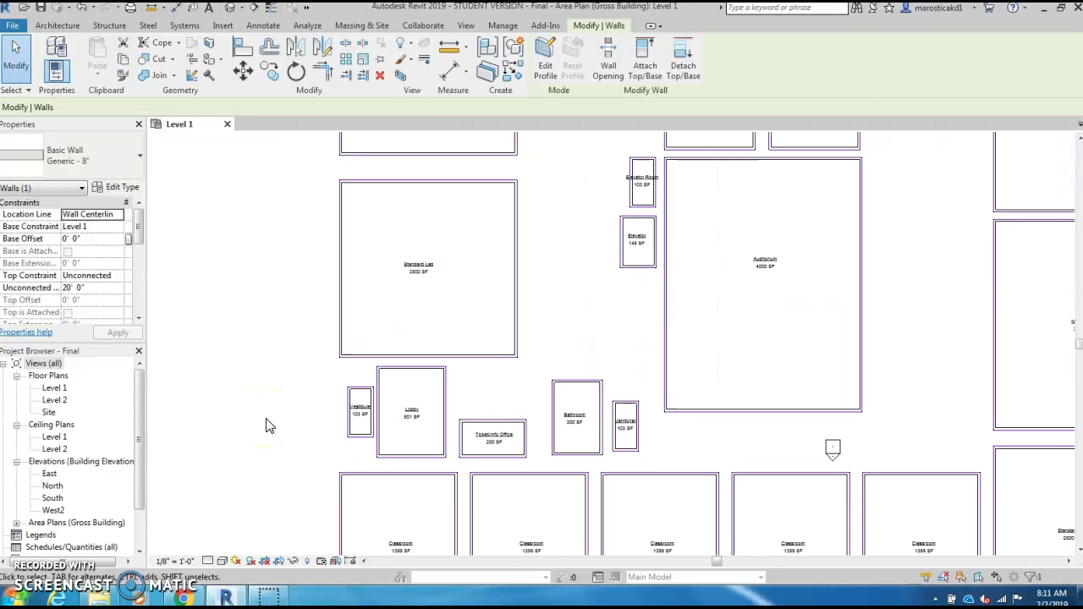
scroll(267, 425, down, 4)
middle_drag(618, 331, 591, 337)
scroll(612, 370, down, 2)
scroll(592, 327, up, 2)
scroll(592, 332, down, 1)
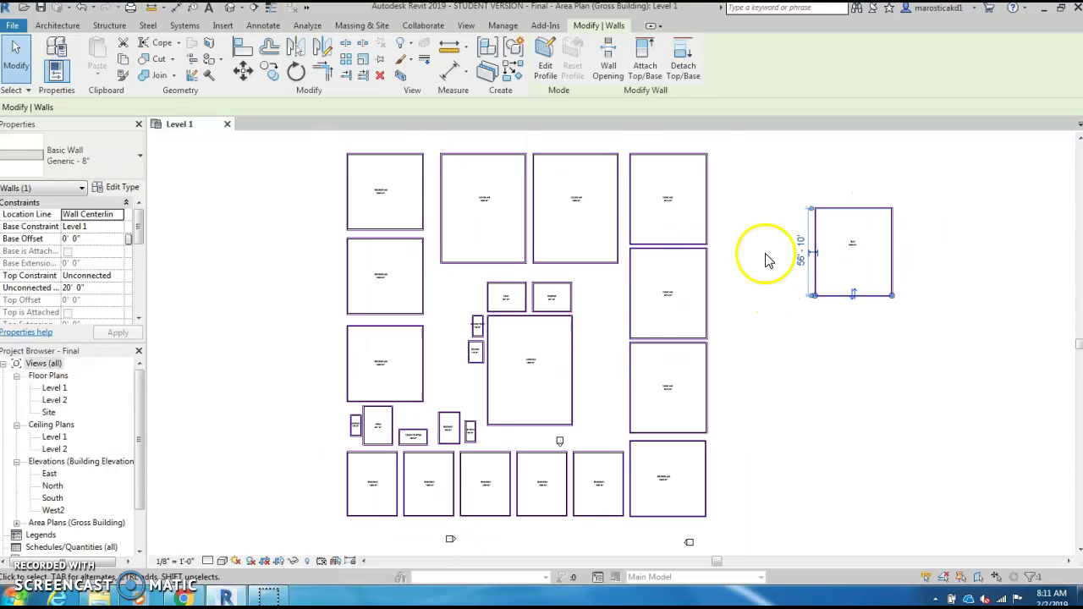
scroll(588, 201, up, 4)
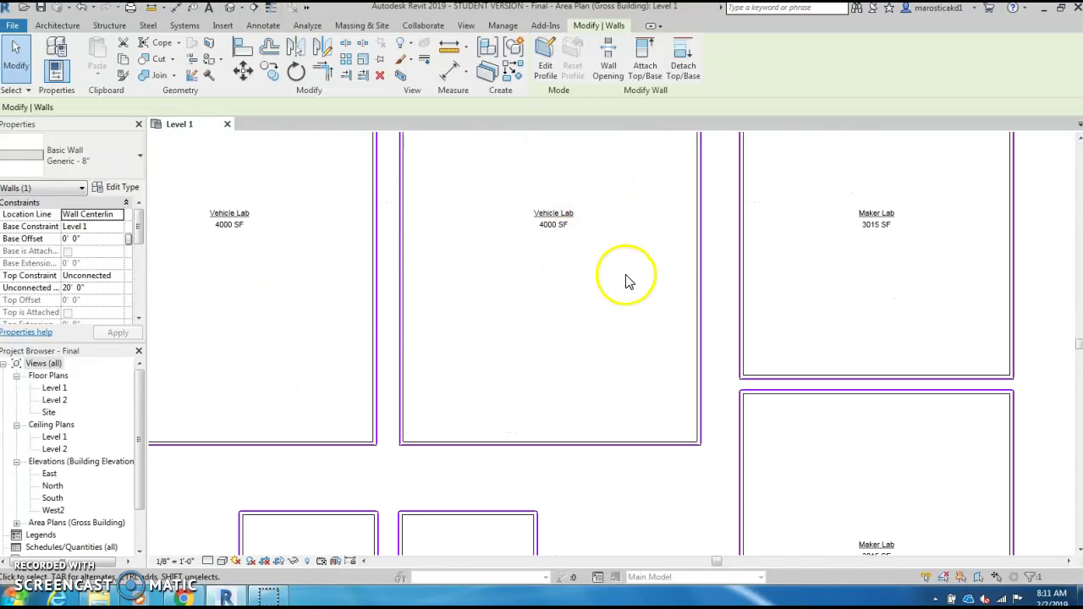
scroll(626, 282, down, 5)
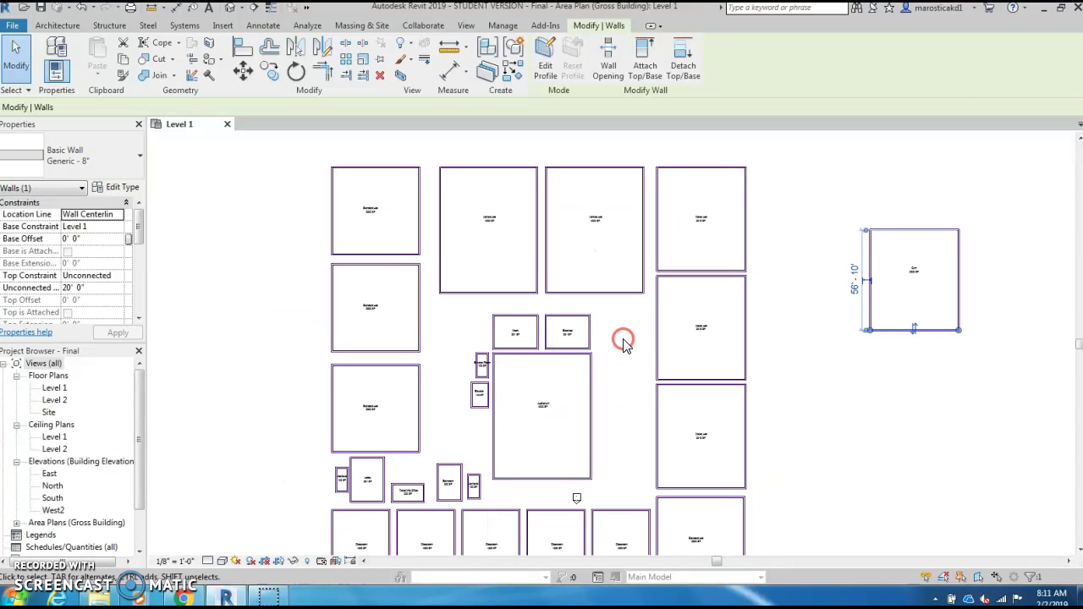
middle_drag(624, 342, 624, 331)
scroll(624, 333, up, 1)
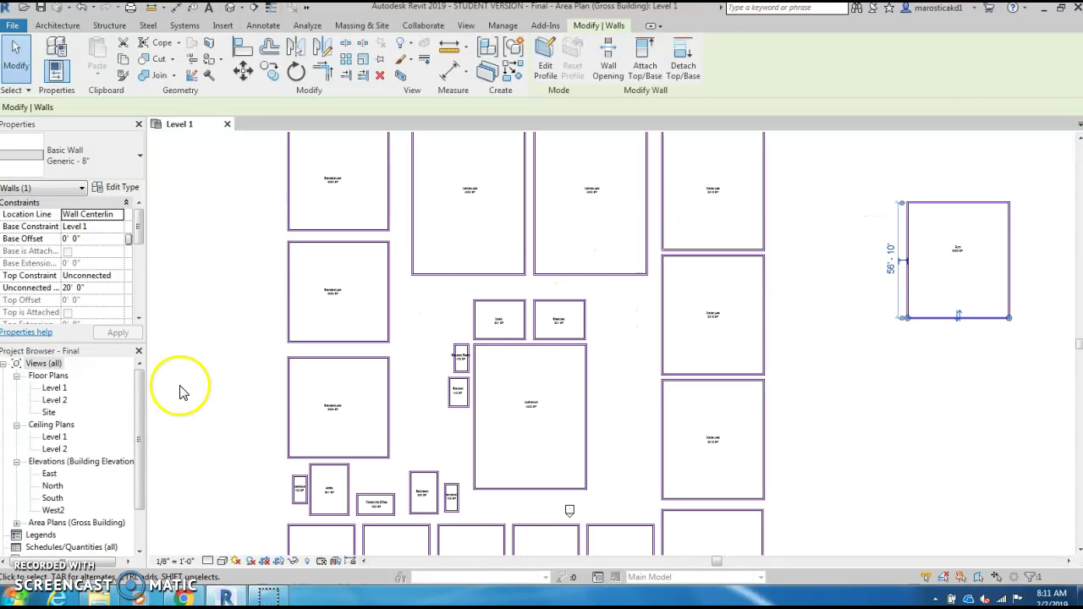